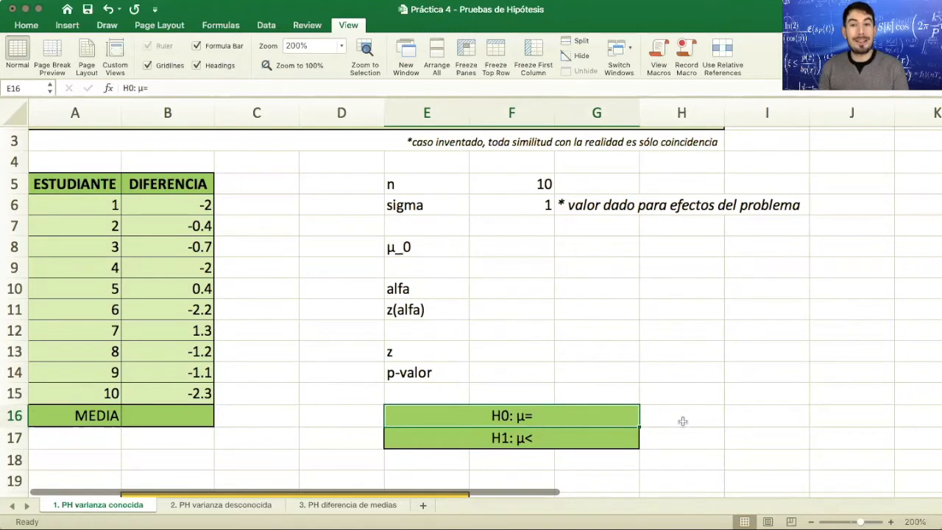
# - Complete the hypotheses in the green box so they read H1: μ<0 and H0: μ=0
pyautogui.click(539, 440)
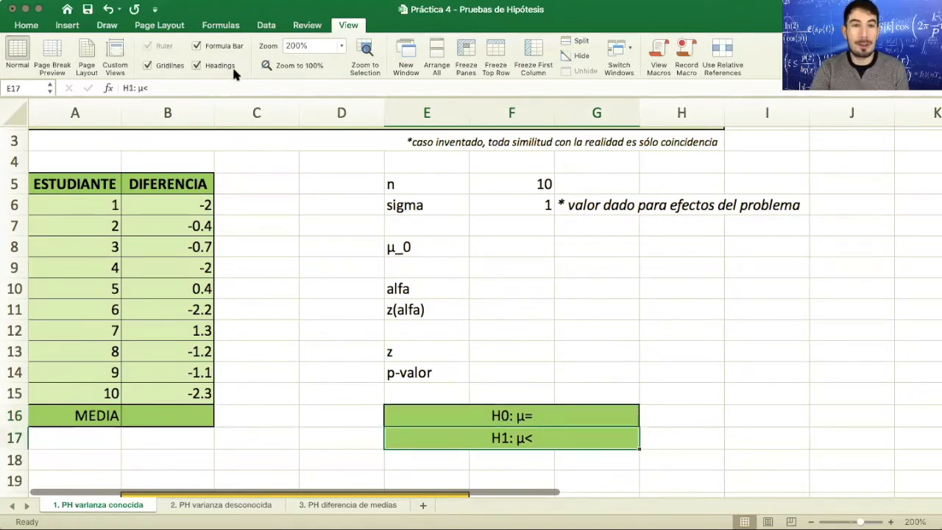
pyautogui.click(232, 85)
pyautogui.write('0')
pyautogui.press('Return')
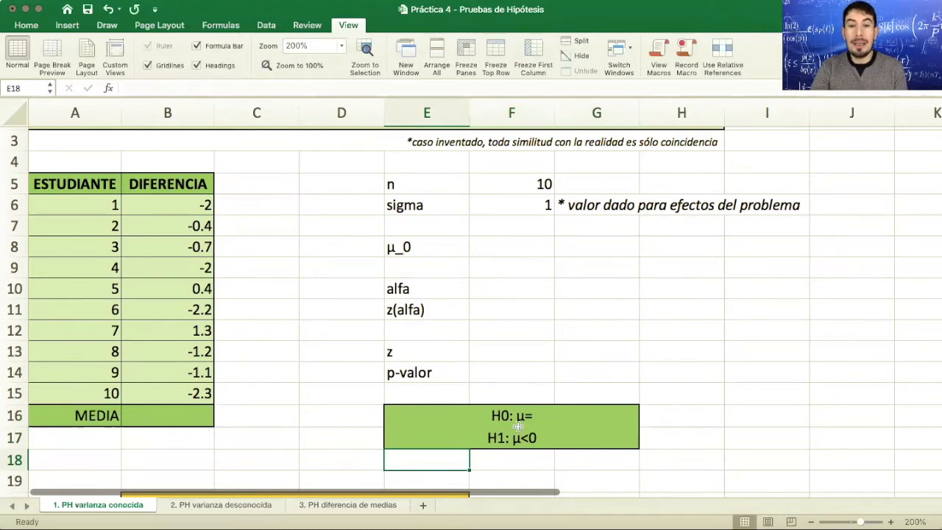
pyautogui.click(540, 418)
pyautogui.click(179, 88)
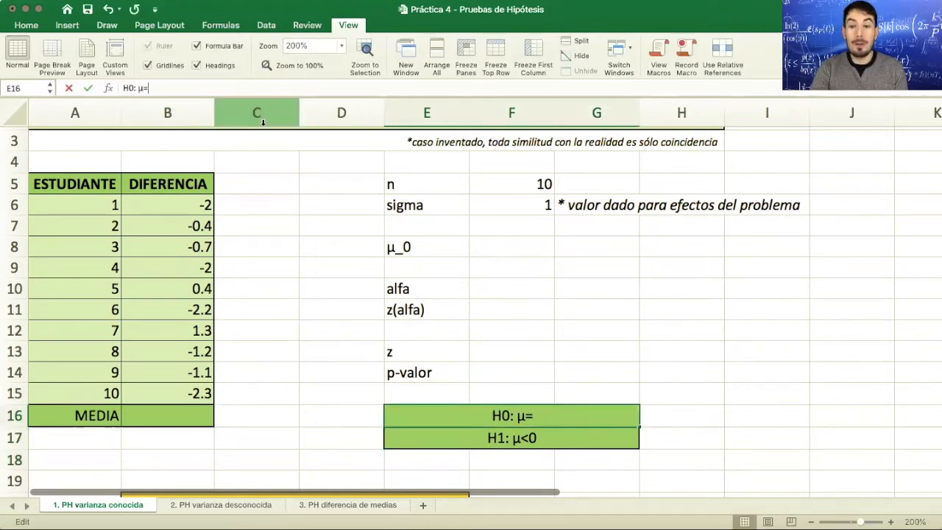
pyautogui.write('0')
pyautogui.press('Return')
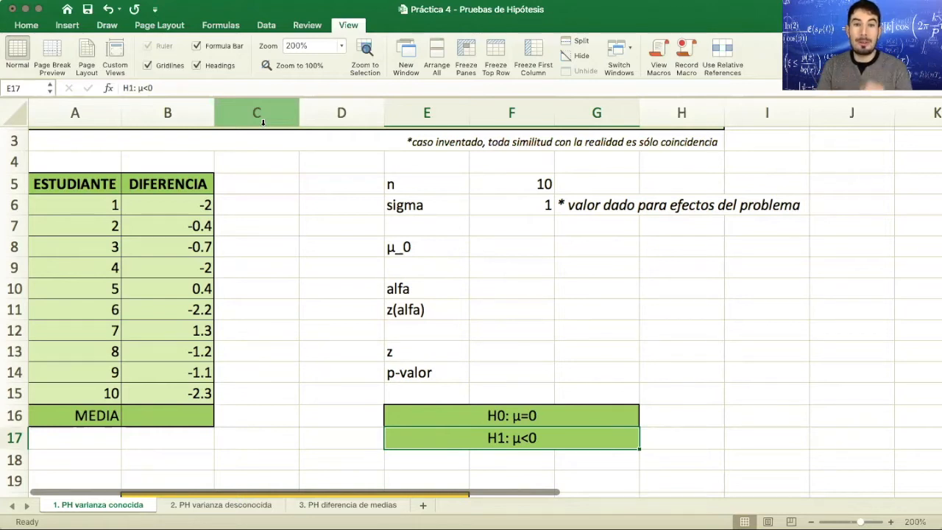
# - Enter 0 as the μ_0 value in cell F8
pyautogui.click(517, 249)
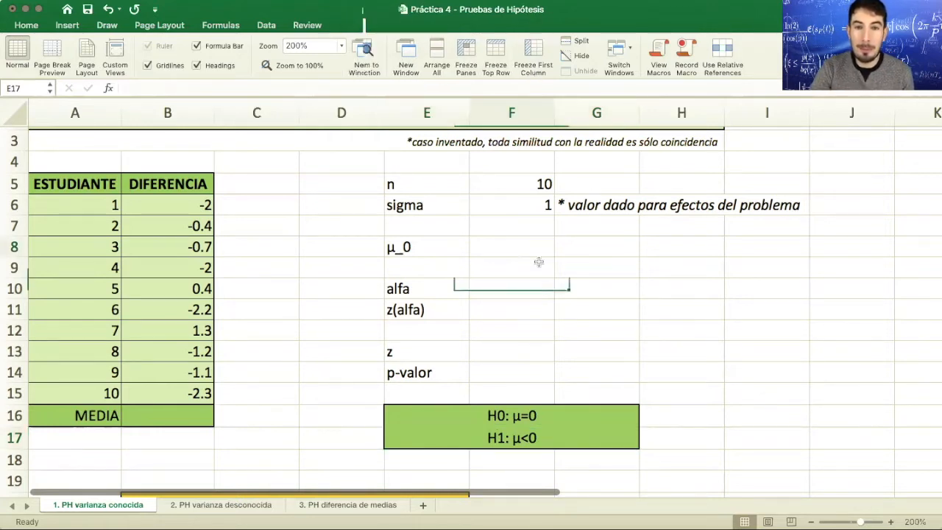
pyautogui.write('0')
pyautogui.press('Return')
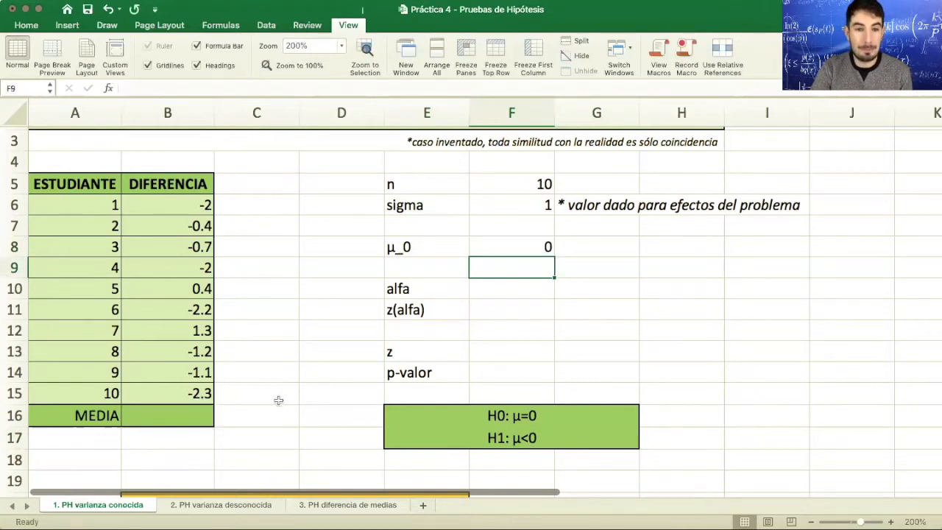
# - Write the note MEDIA in cell B17, just below the mean cell of the DIFERENCIA column
pyautogui.click(184, 414)
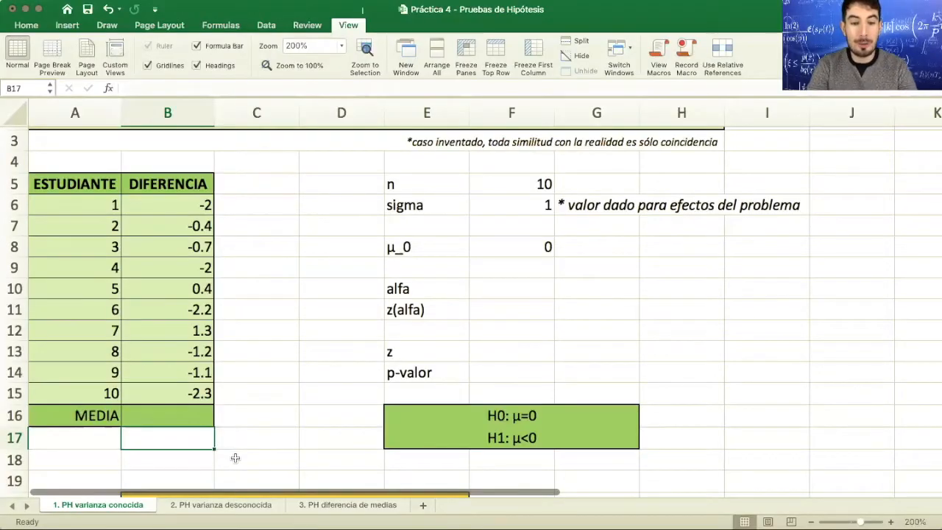
pyautogui.write('MEDIA')
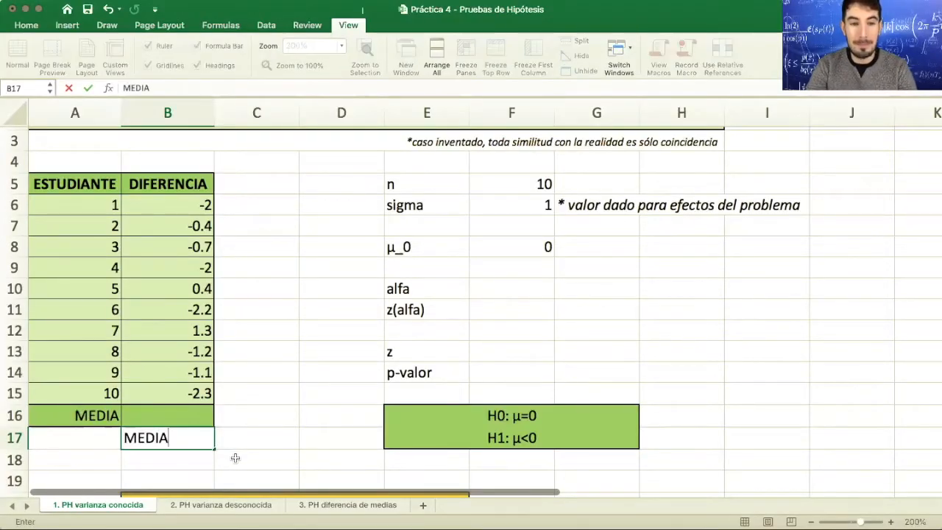
pyautogui.press('Up')
# - Calculate the mean of the differences in cell B16 with =AVERAGE(B6:B15)
pyautogui.write('=')
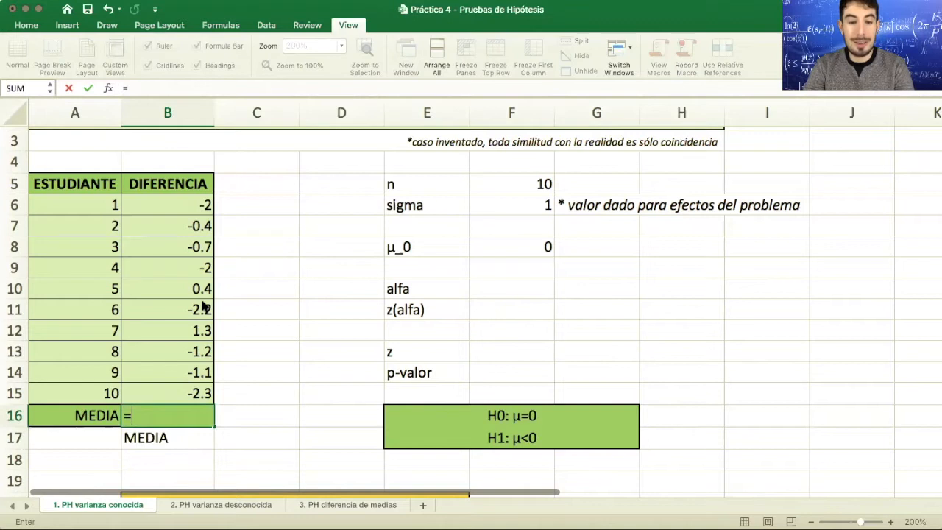
pyautogui.write('AVERAGE')
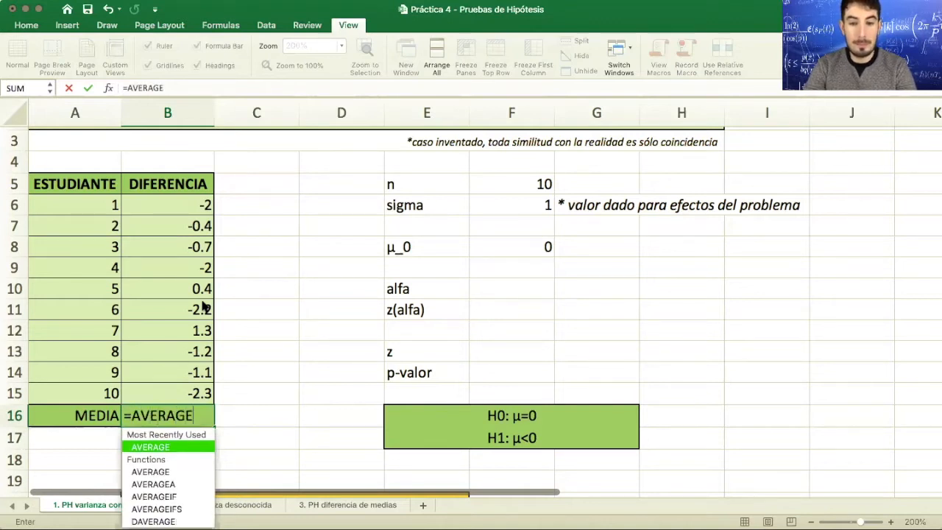
pyautogui.write('(')
pyautogui.moveTo(181, 206); pyautogui.dragTo(195, 395)
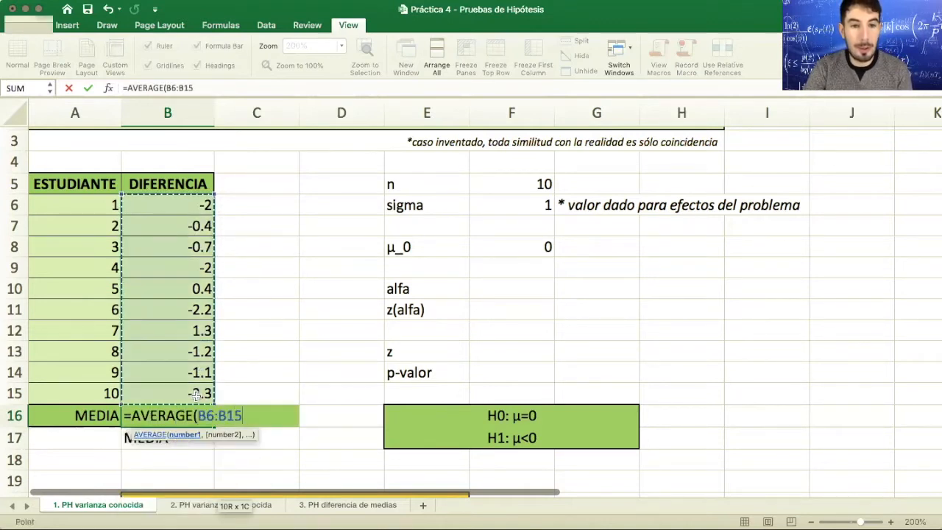
pyautogui.write(')')
pyautogui.press('Return')
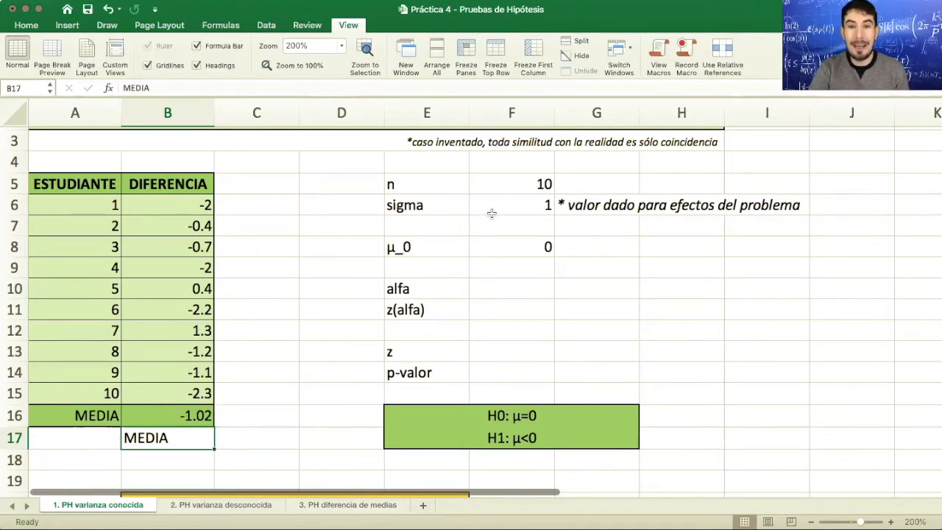
# - Set alfa to 0.05 in cell F10
pyautogui.click(509, 288)
pyautogui.write('0.05')
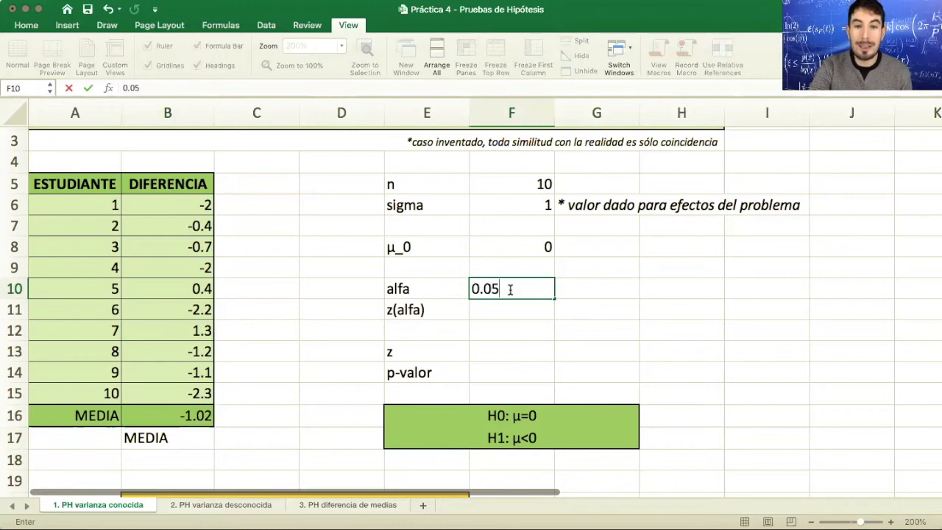
pyautogui.press('Return')
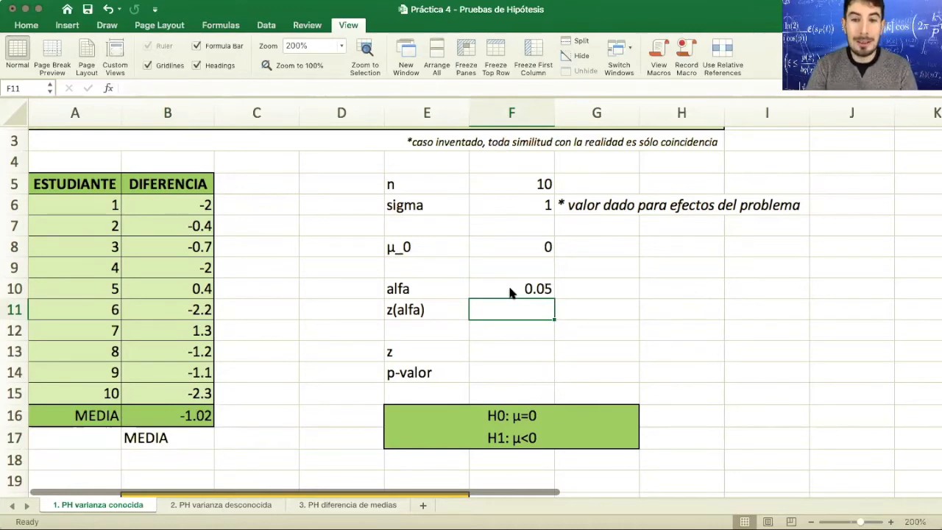
# - Write the Spanish function name DISTR.NORM.ESTAND.INV() as a text note in cell G11 beside z(alfa)
pyautogui.press('Right')
pyautogui.write('DI')
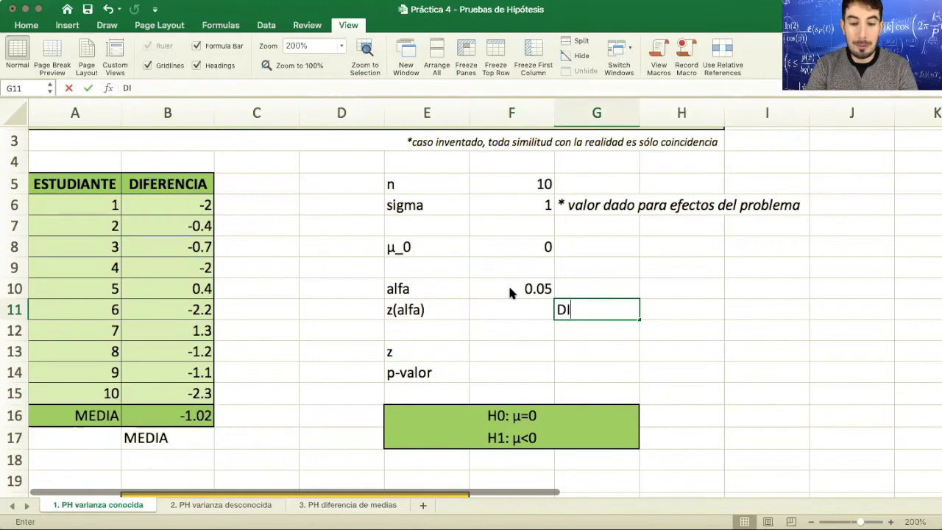
pyautogui.write('STR.NORM.ESTAN')
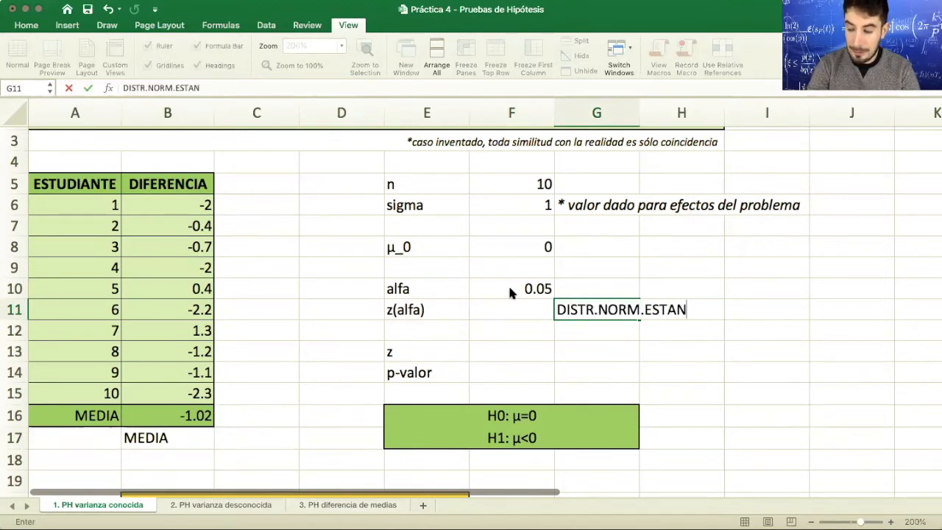
pyautogui.write('D.INV()')
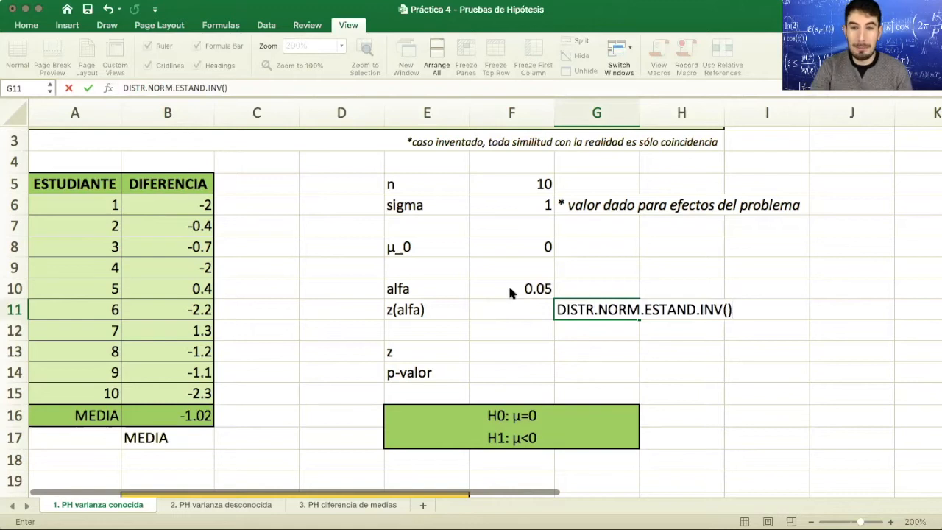
# - Calculate z(alfa) in cell F11 by applying NORM.S.INV to the alfa value in F10
pyautogui.click(542, 308)
pyautogui.write('=NORM')
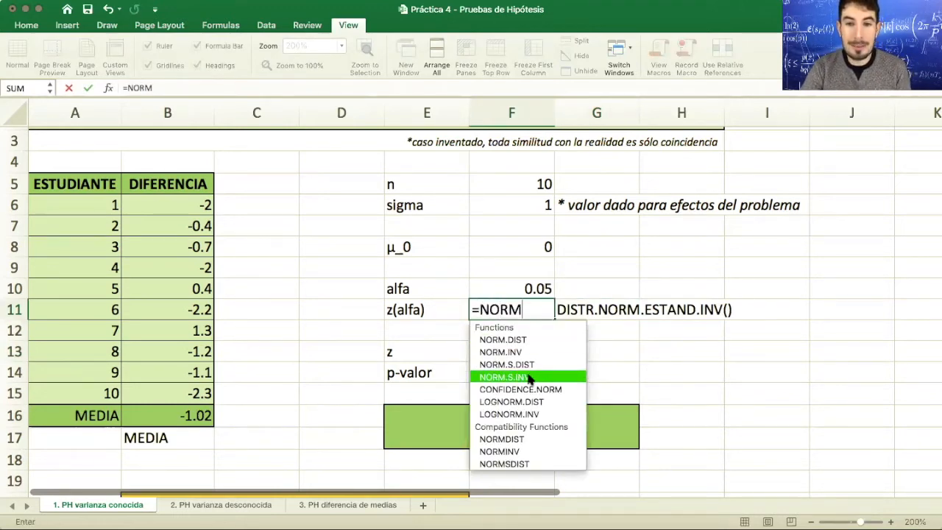
pyautogui.doubleClick(528, 377)
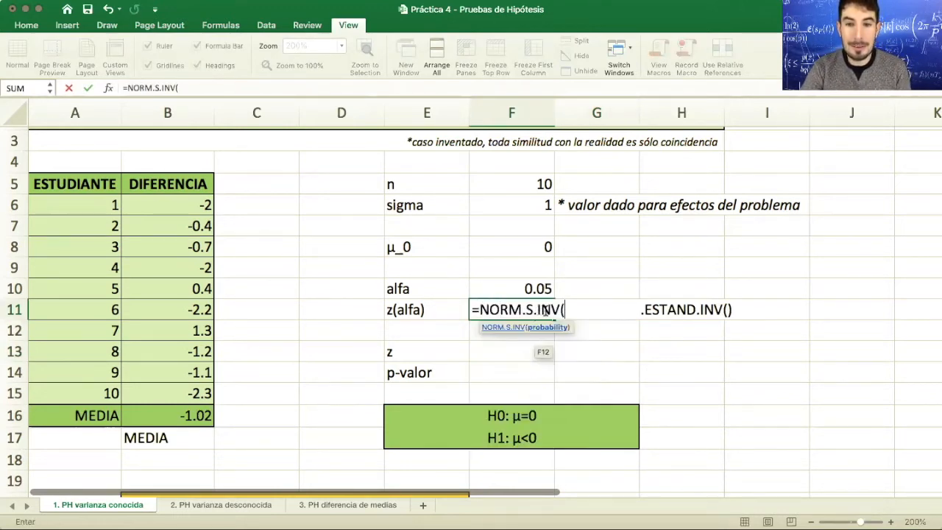
pyautogui.click(535, 286)
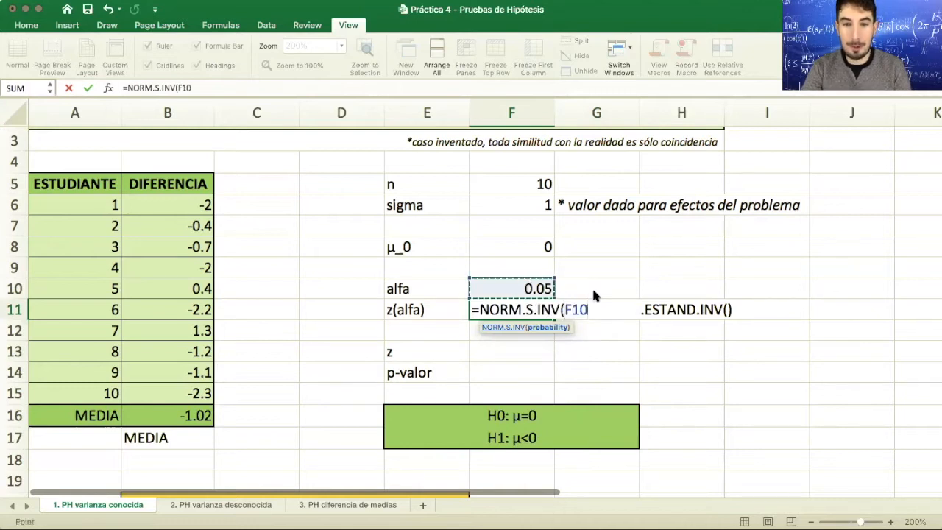
pyautogui.press('Return')
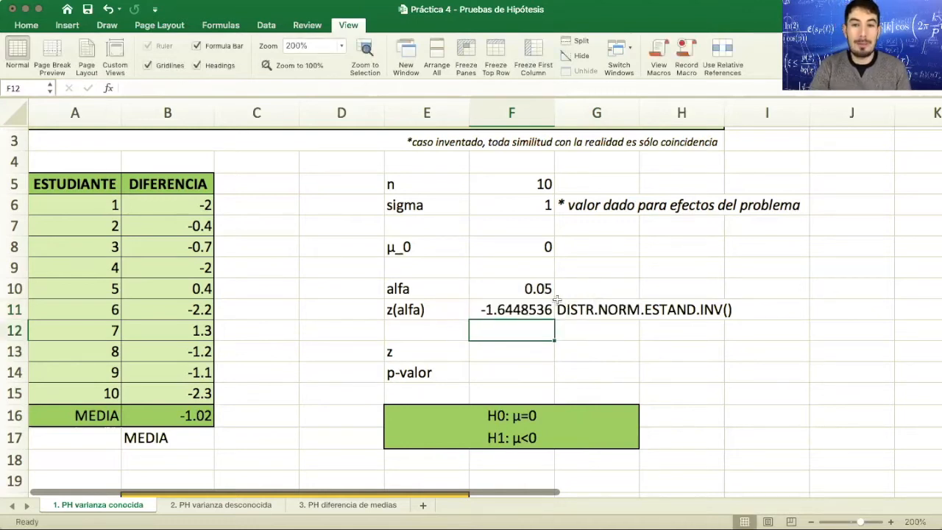
pyautogui.click(521, 309)
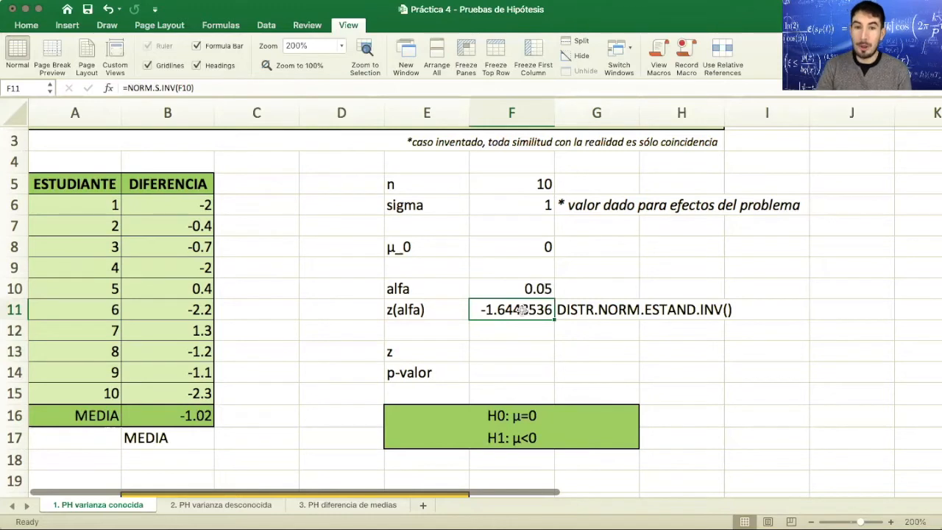
# - Write the z statistic's formula as a text note in cell G13: (B16-F8)/(F6/RAIZ(F5))
pyautogui.click(600, 352)
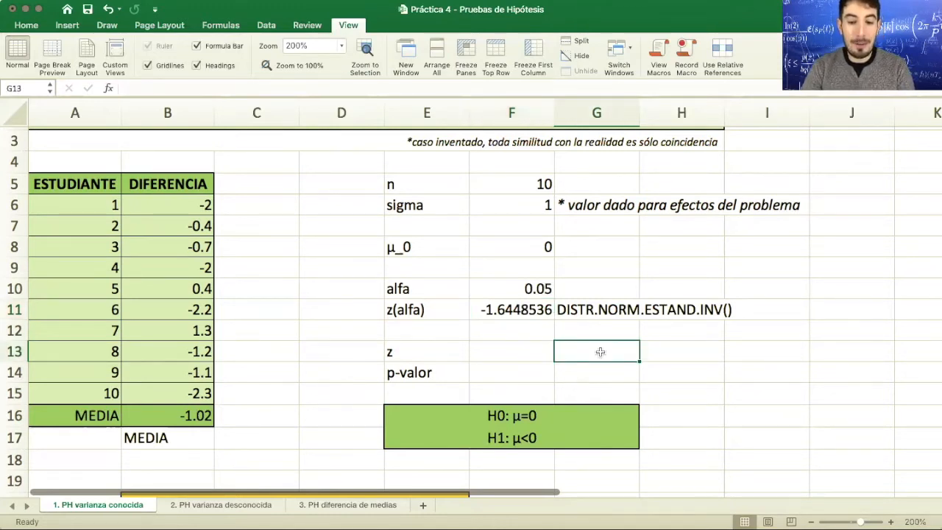
pyautogui.write('B16-')
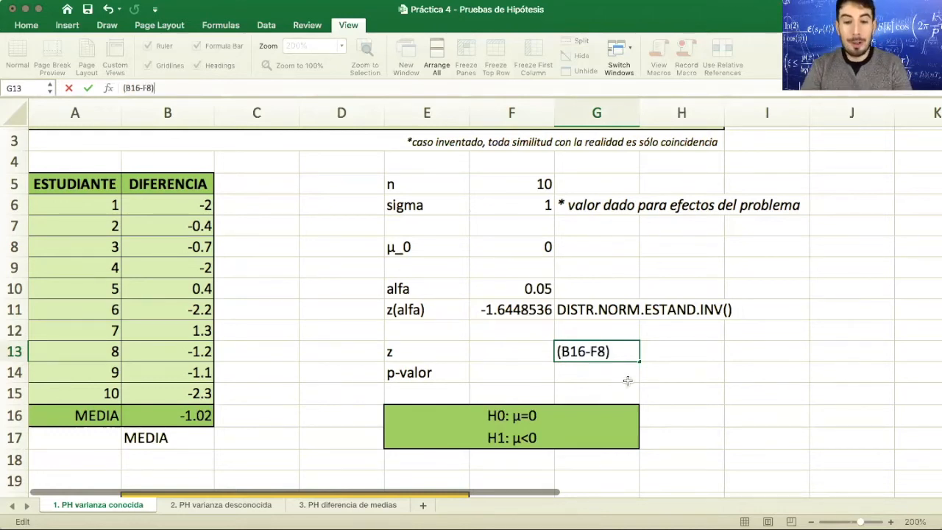
pyautogui.write('/')
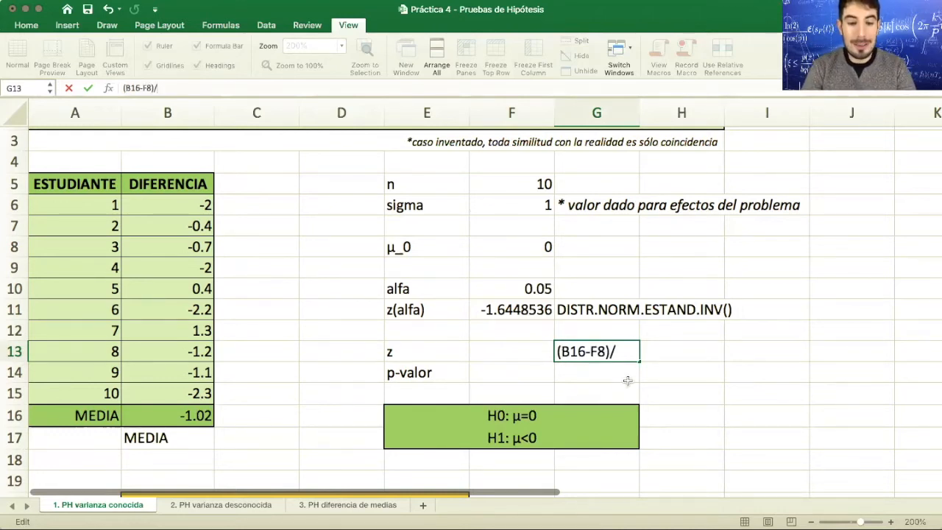
pyautogui.write('F6/RAIZ(')
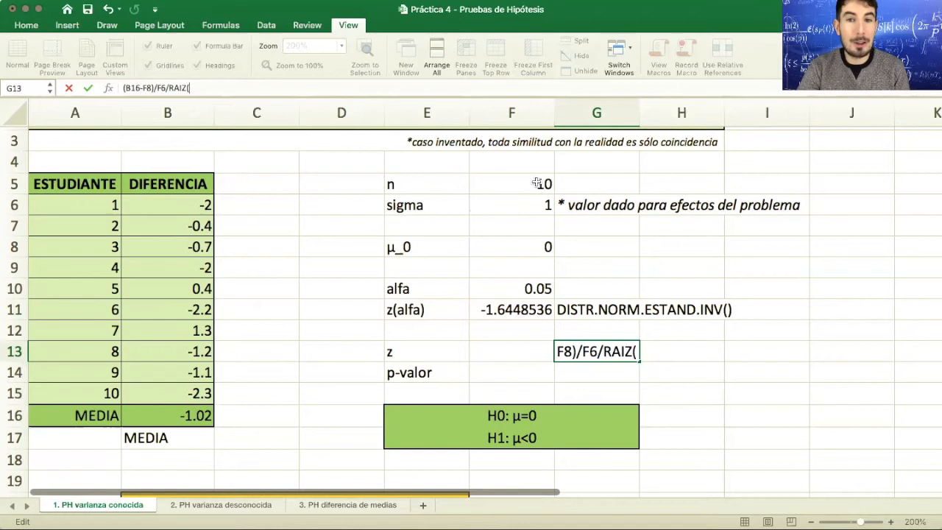
pyautogui.write('F')
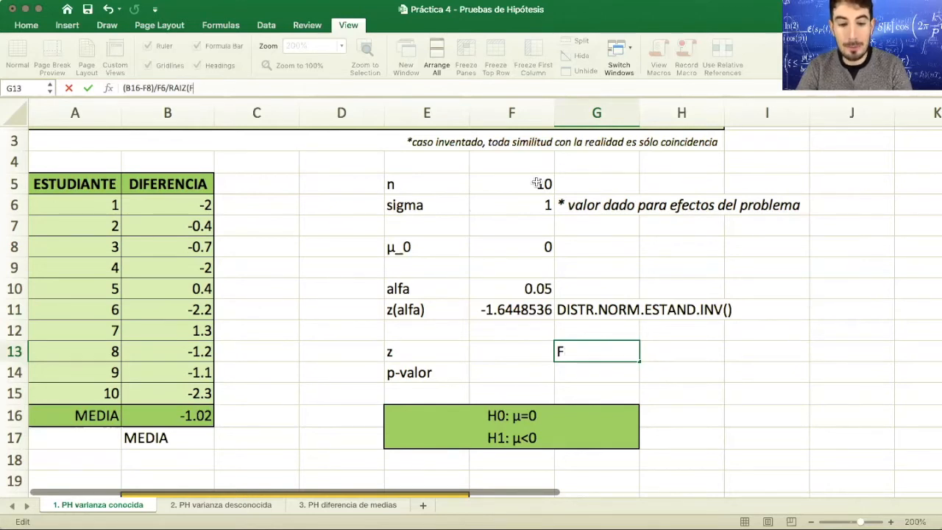
pyautogui.write('5)')
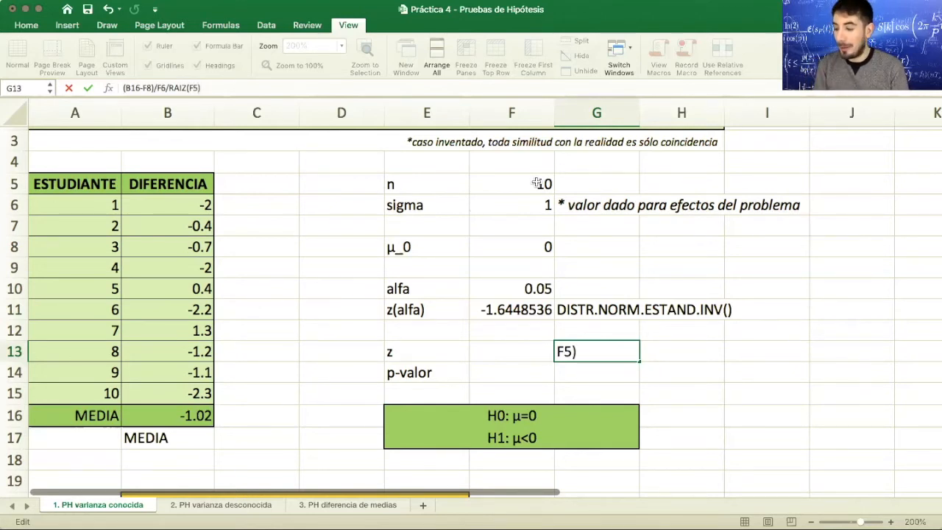
pyautogui.press('Return')
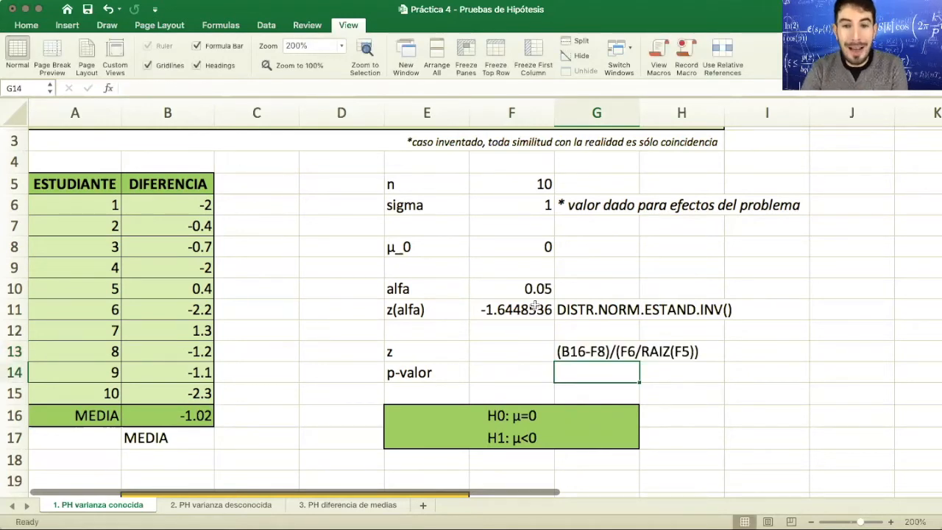
# - Start the z statistic formula in cell F13 with the mean minus μ_0 in parentheses: (B16-F8)
pyautogui.click(534, 349)
pyautogui.write('=')
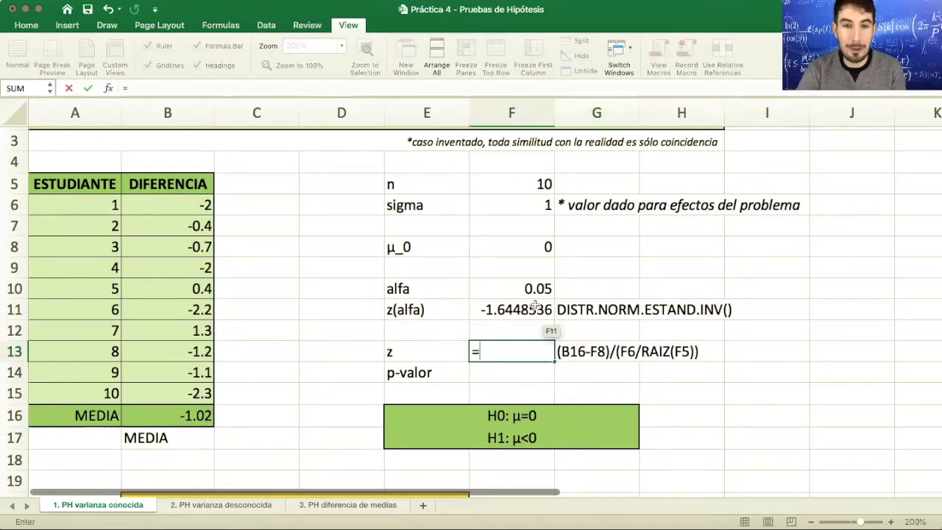
pyautogui.click(160, 420)
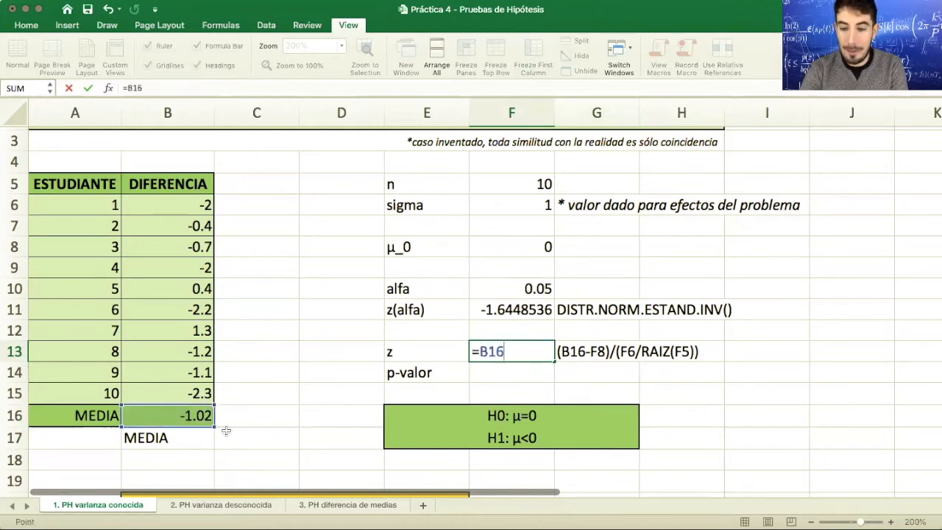
pyautogui.write('-')
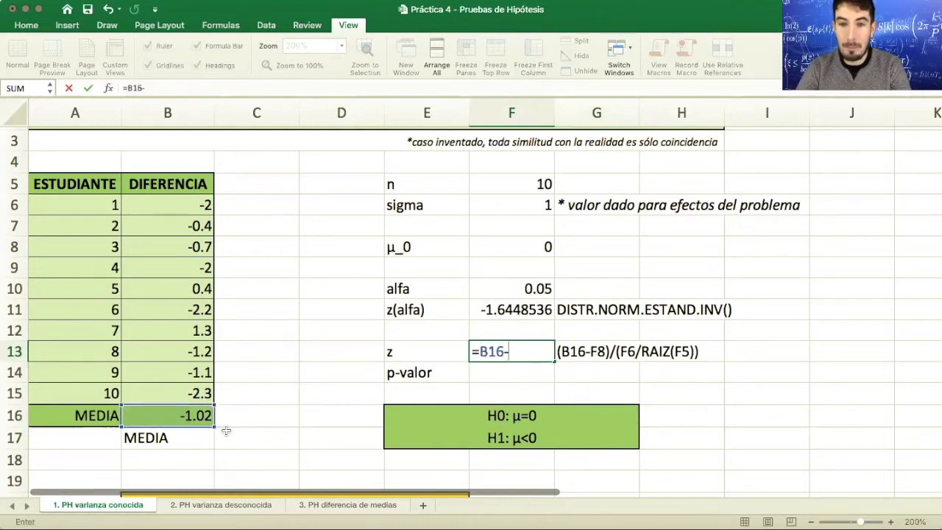
pyautogui.click(492, 249)
pyautogui.click(181, 88)
pyautogui.write(')')
pyautogui.click(127, 87)
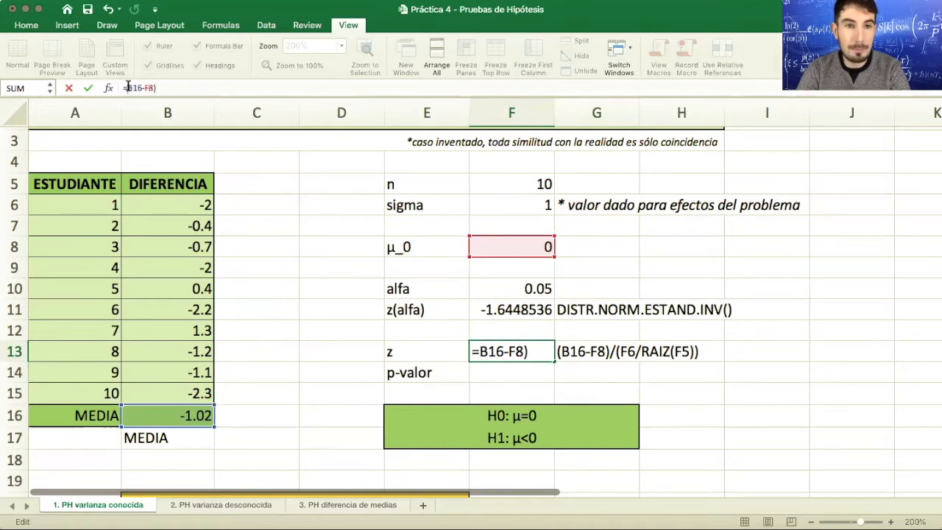
pyautogui.write('(')
# - Complete the z formula in F13 by dividing by sigma over the square root of n: /(F6/SQRT(F5))
pyautogui.write('/(')
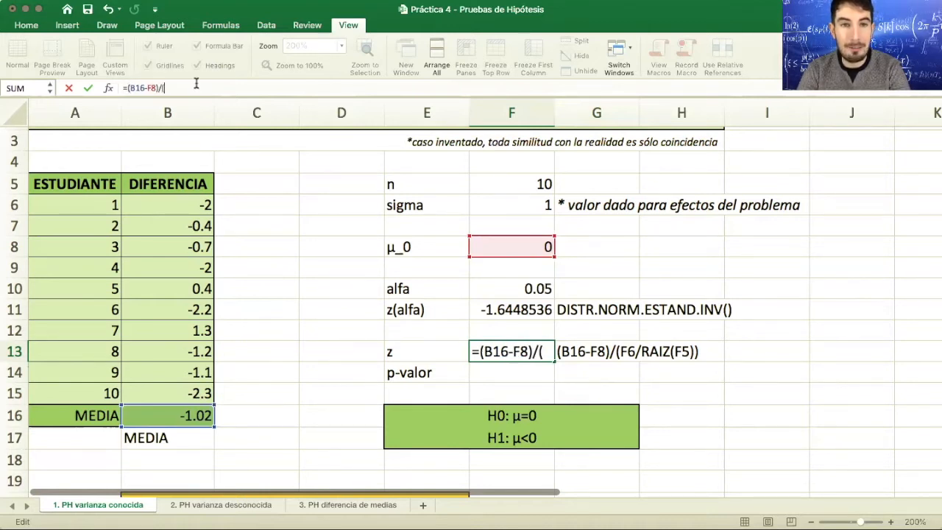
pyautogui.click(523, 205)
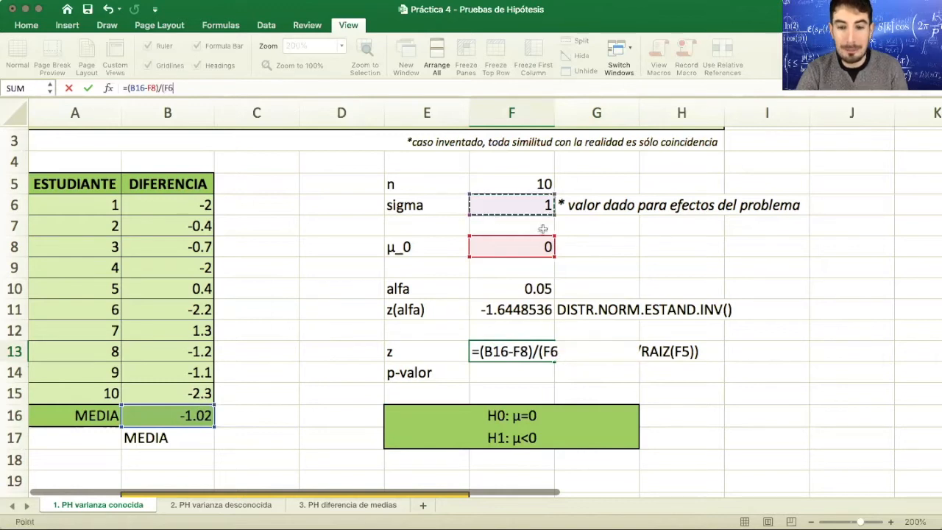
pyautogui.write('/SQRT(')
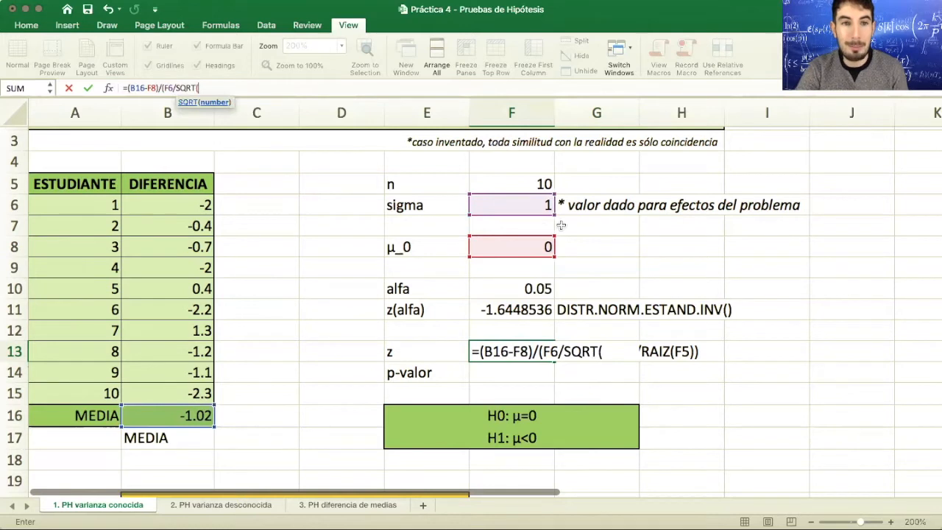
pyautogui.click(523, 182)
pyautogui.write(')')
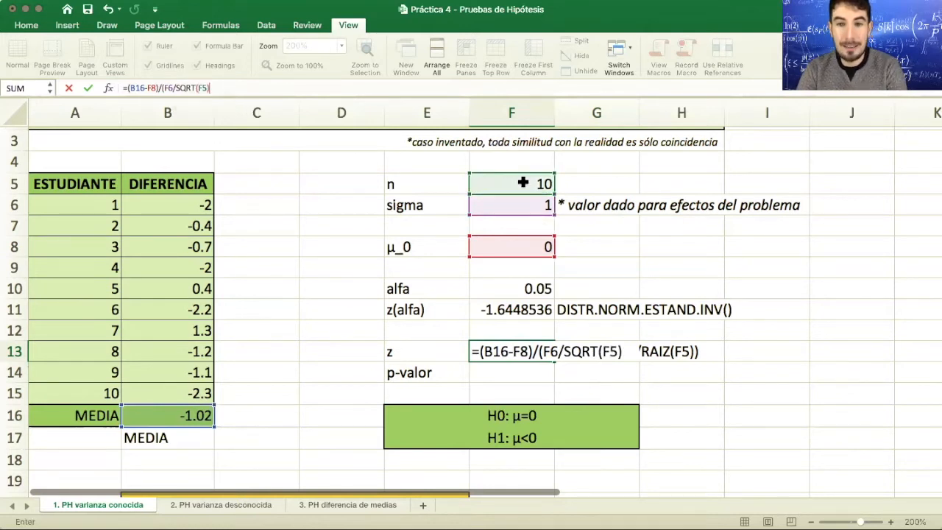
pyautogui.write(')')
pyautogui.press('Return')
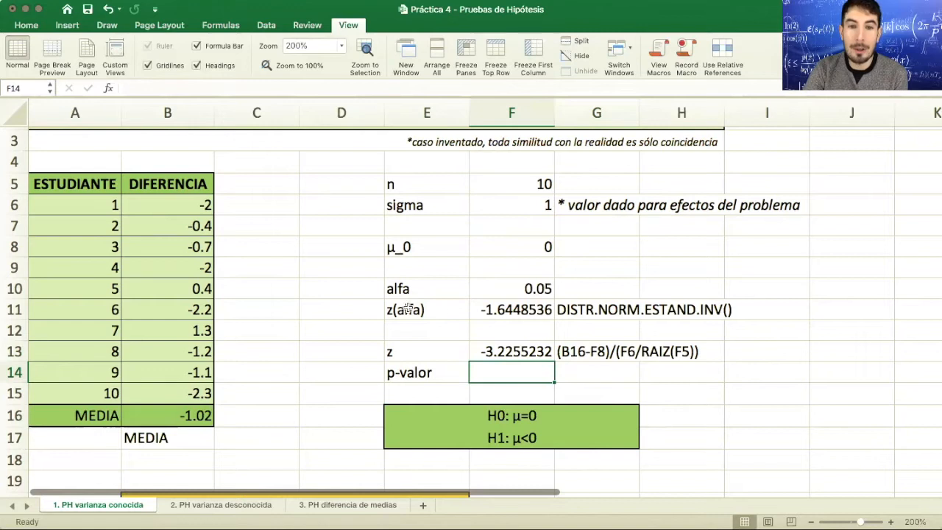
# - Highlight the z(alfa) and z labels and values in blue and their formula notes in yellow
pyautogui.click(580, 353)
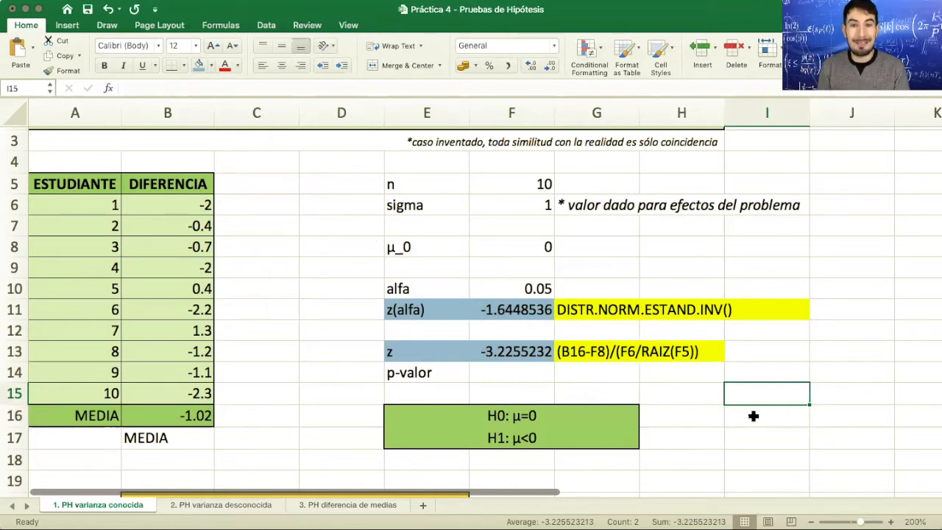
pyautogui.click(394, 305)
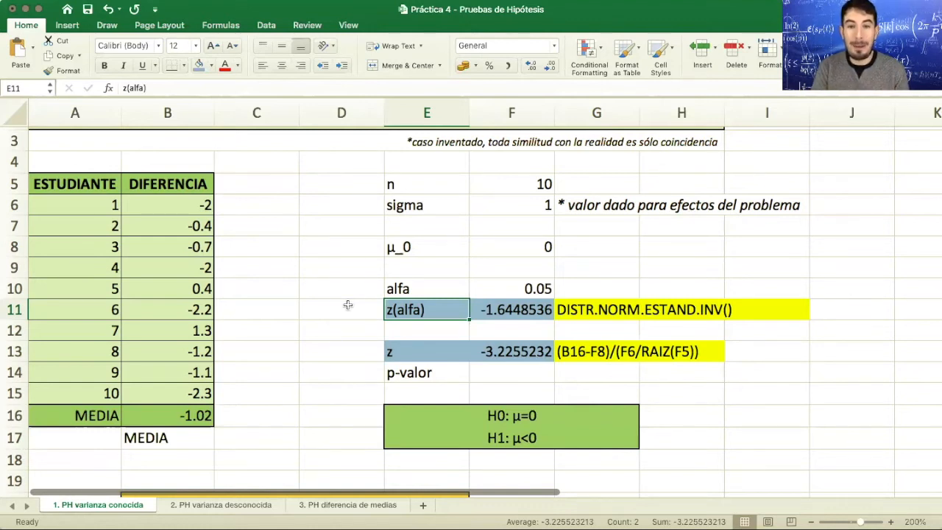
# - Write the Spanish function name DISTR.NORM.ESTAND() as a text note in cell G14 beside p-valor
pyautogui.click(572, 376)
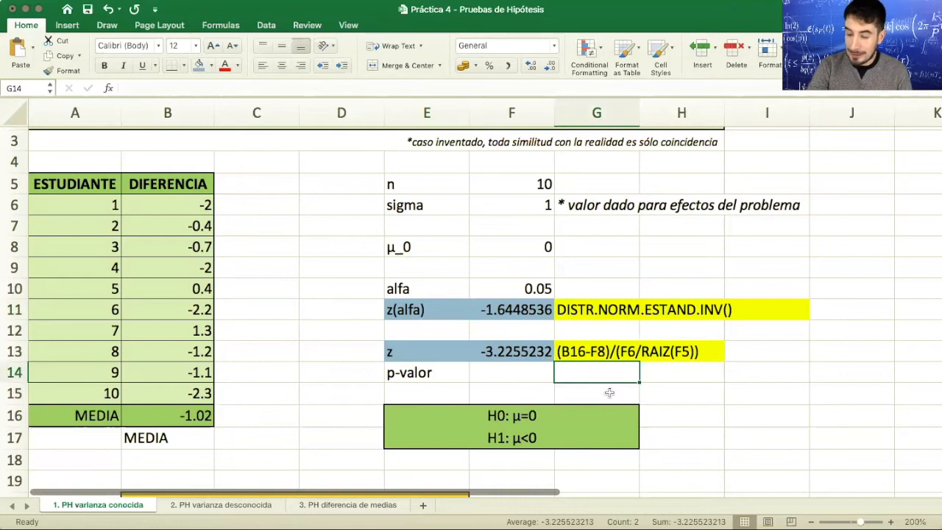
pyautogui.write('DISTR.NO')
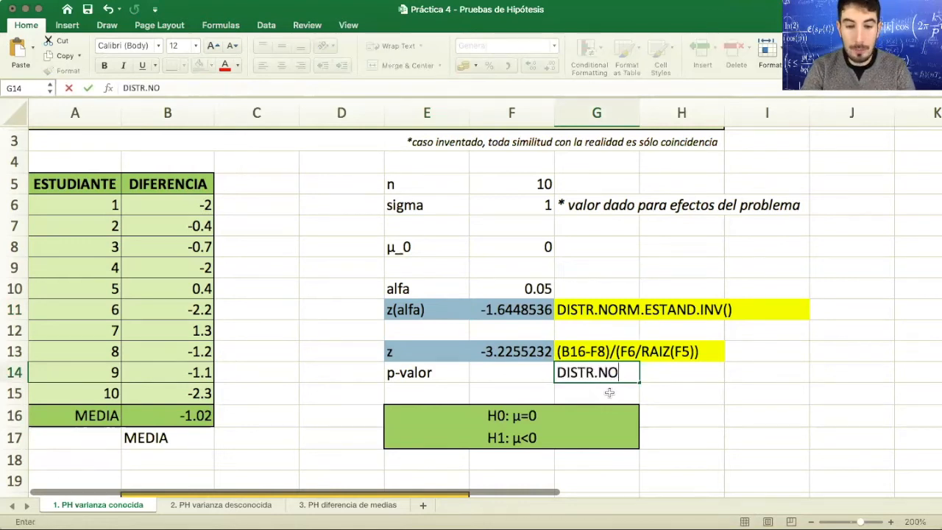
pyautogui.write('RM.ESTAND()')
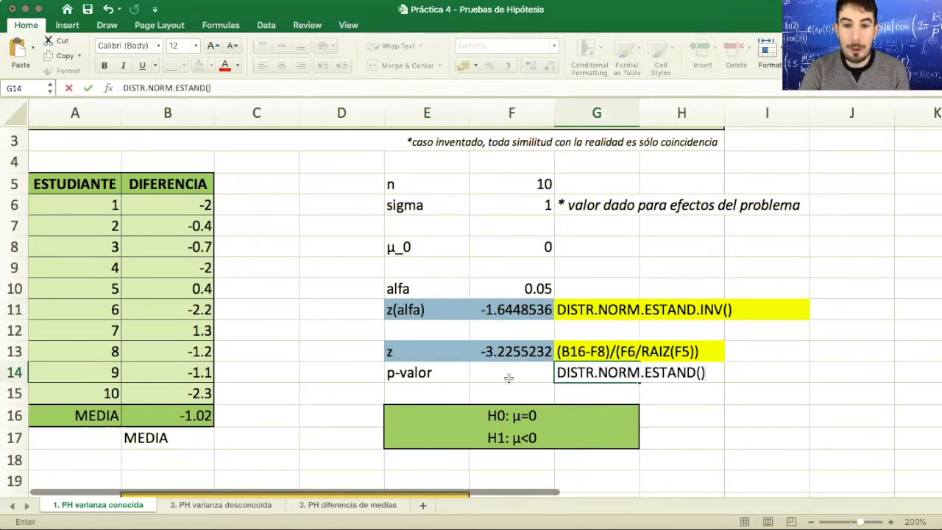
# - Calculate the p-value in cell F14 with NORM.S.DIST, using the z statistic in F13 and cumulative set to 1
pyautogui.click(510, 374)
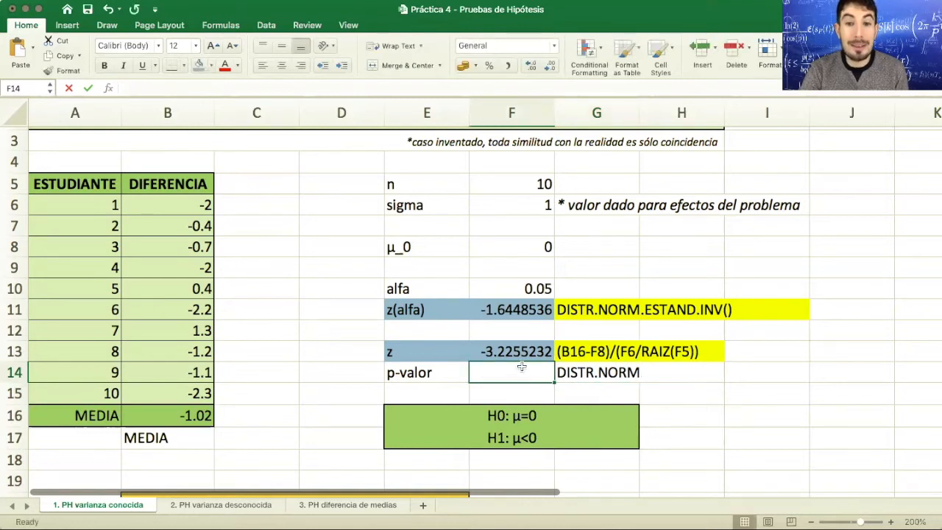
pyautogui.write('=')
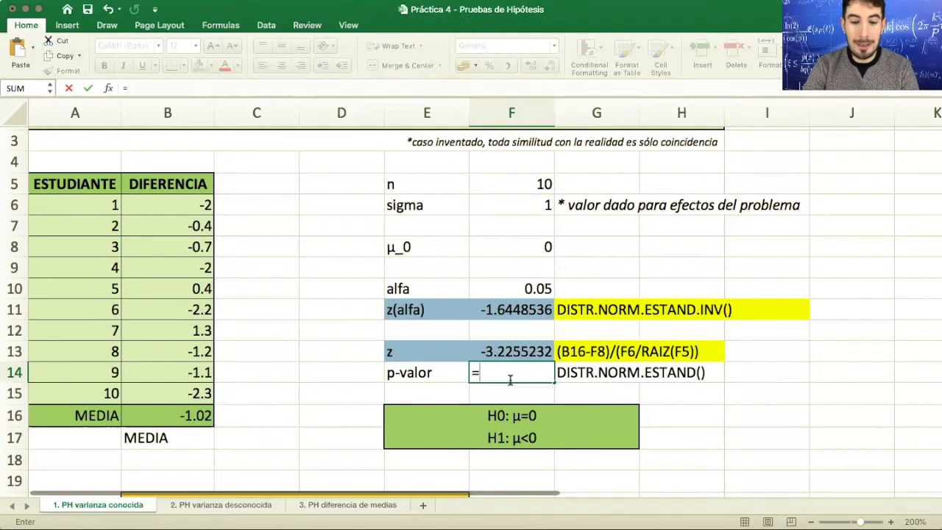
pyautogui.write('NORM')
pyautogui.doubleClick(506, 427)
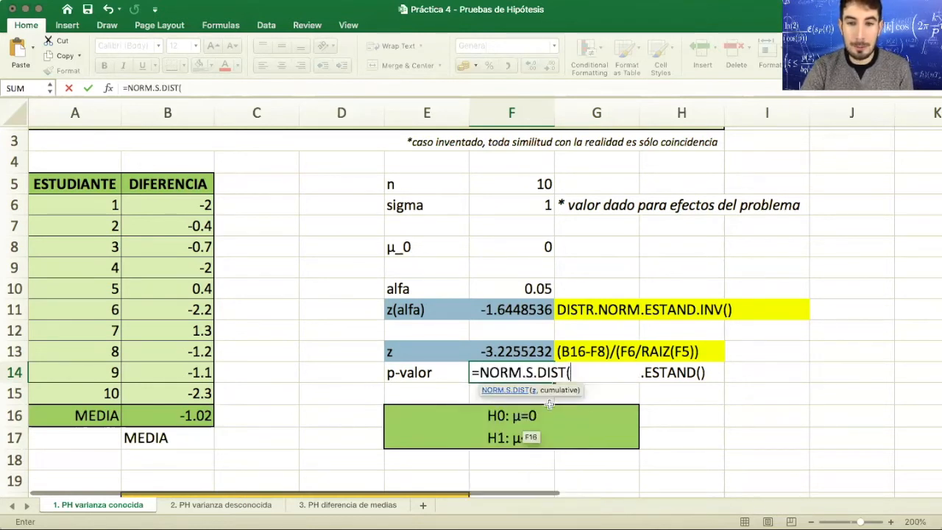
pyautogui.click(517, 352)
pyautogui.write(',')
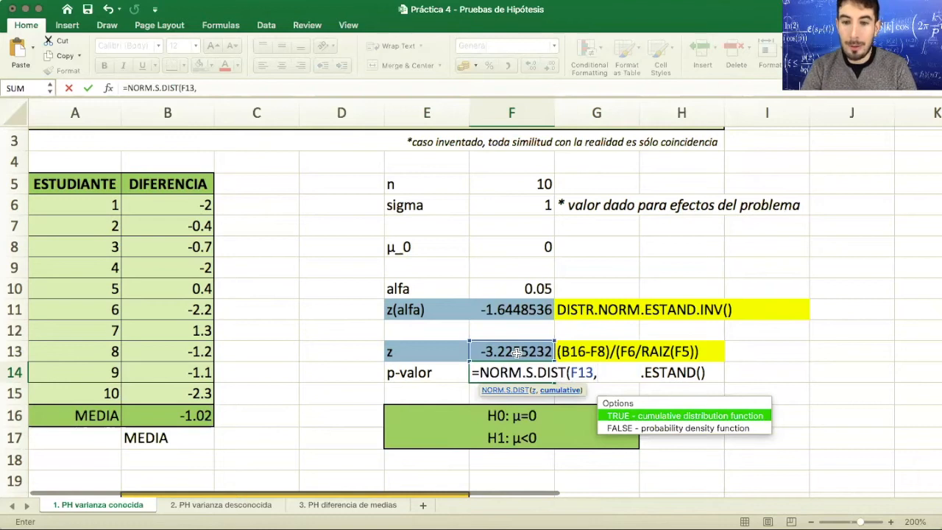
pyautogui.write('1)')
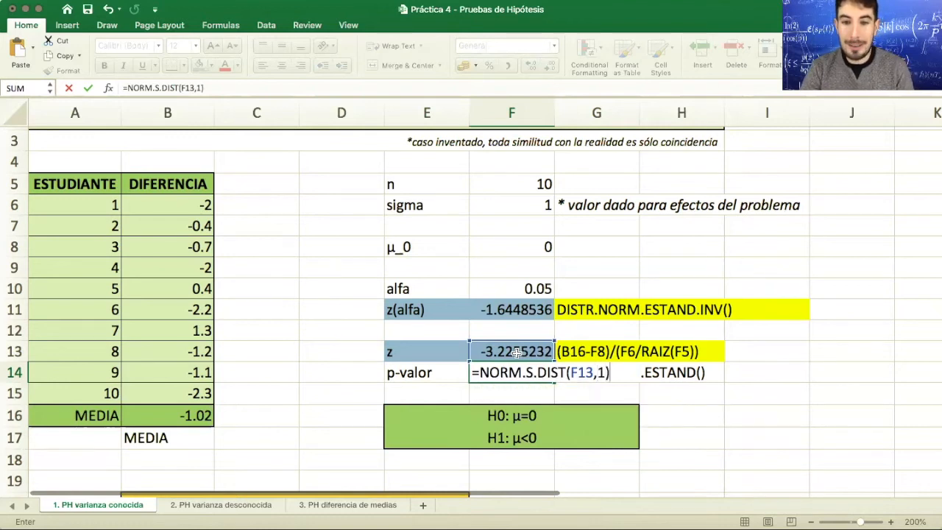
pyautogui.press('Return')
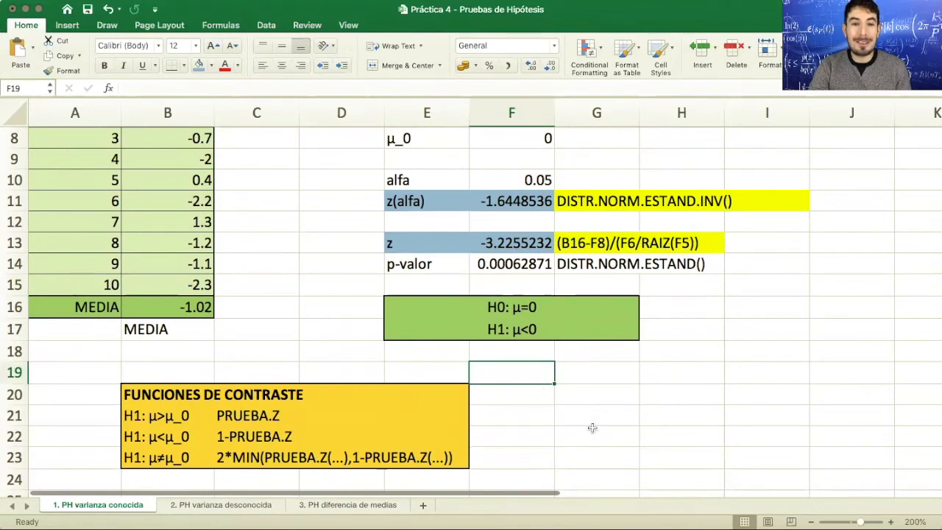
# - Calculate the left-tailed p-value directly in cell G21 with the formula =1-Z.TEST(B6:B15,F8,F6)
pyautogui.click(586, 416)
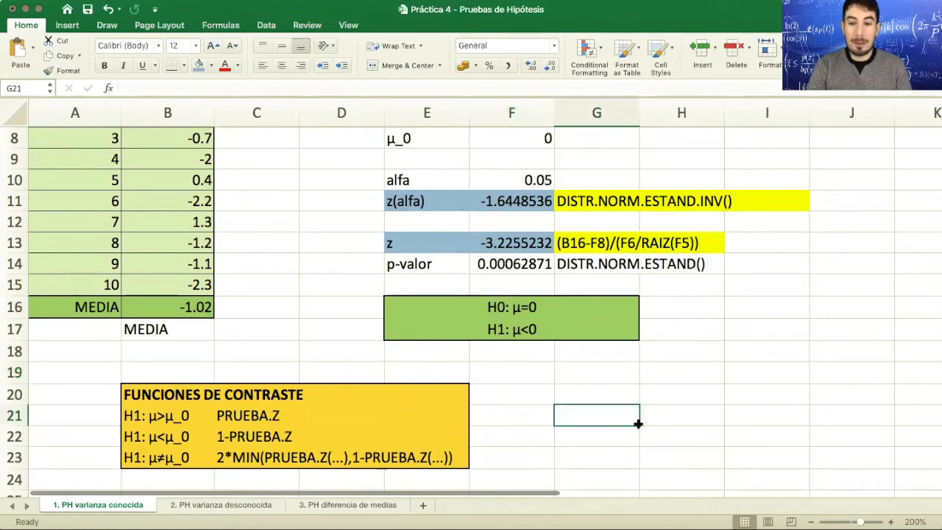
pyautogui.write('=')
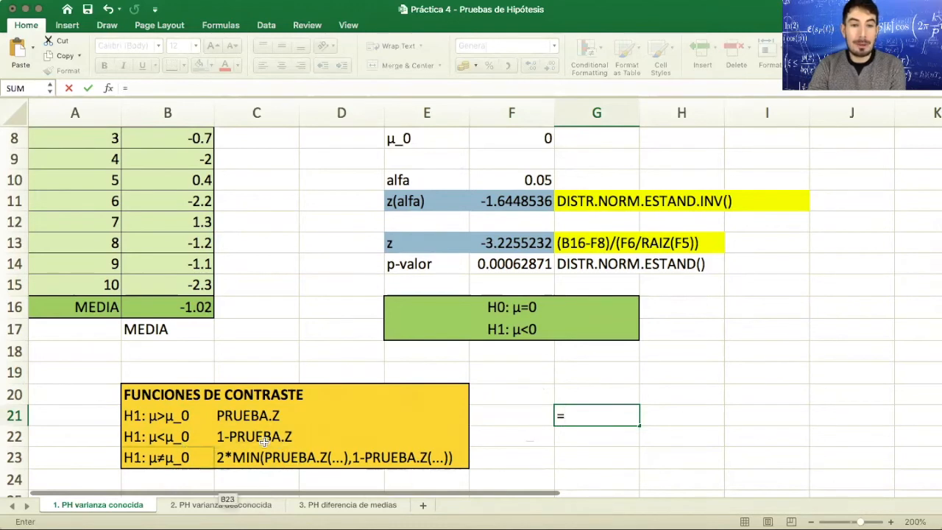
pyautogui.write('1-Z.TEX')
pyautogui.press('BackSpace')
pyautogui.write('ST(')
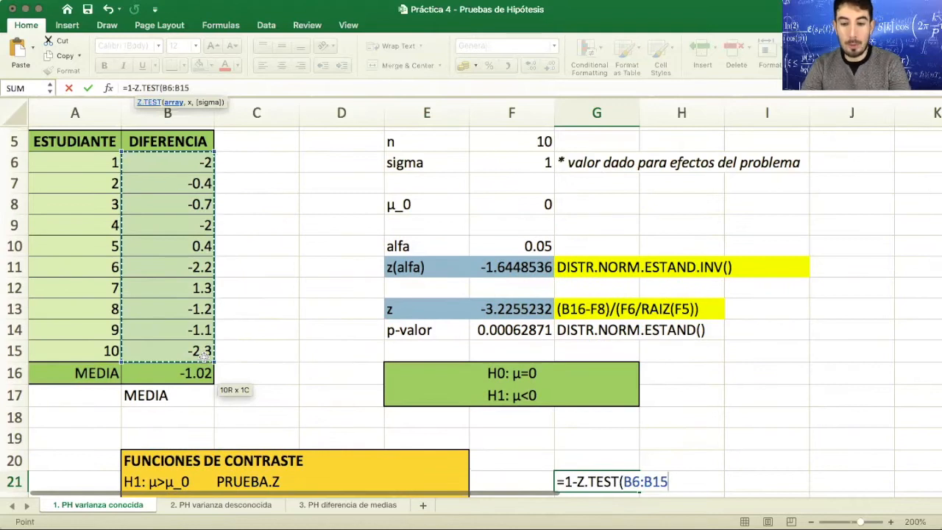
pyautogui.write(',')
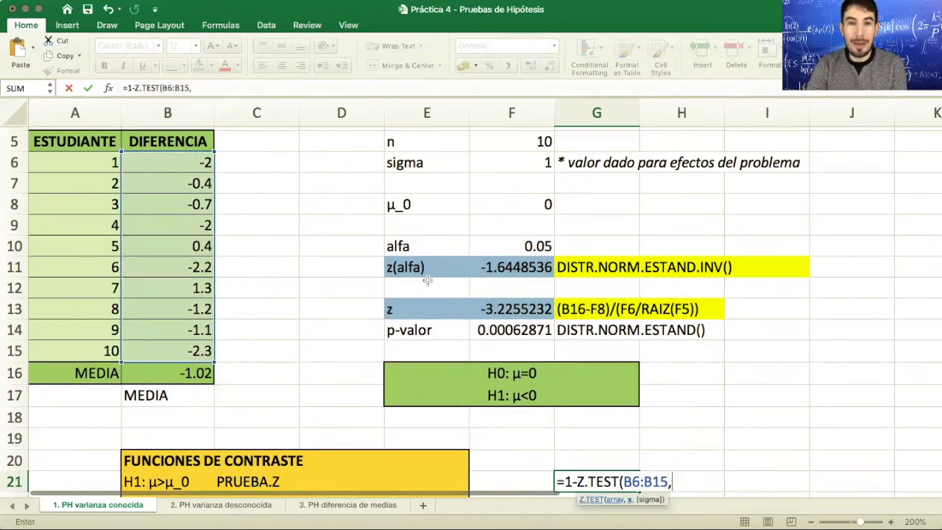
pyautogui.click(530, 206)
pyautogui.write(',')
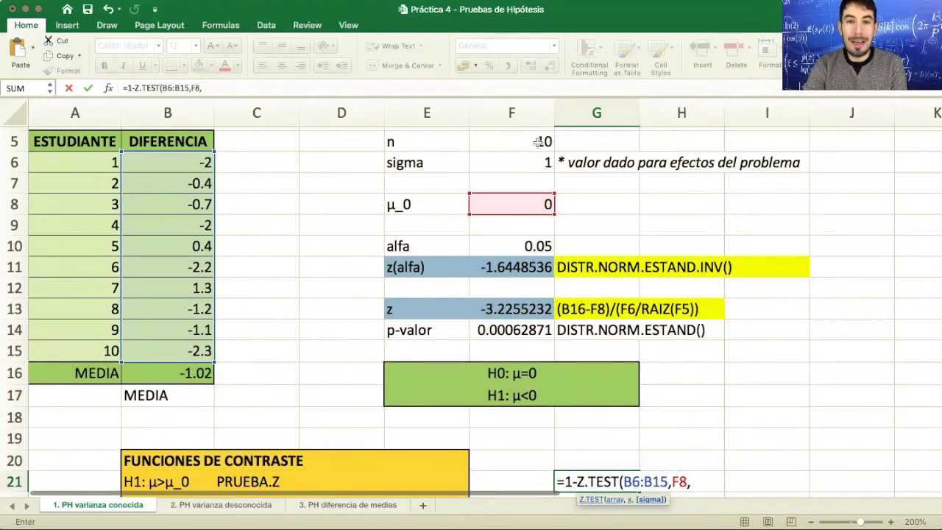
pyautogui.click(517, 160)
pyautogui.write(')')
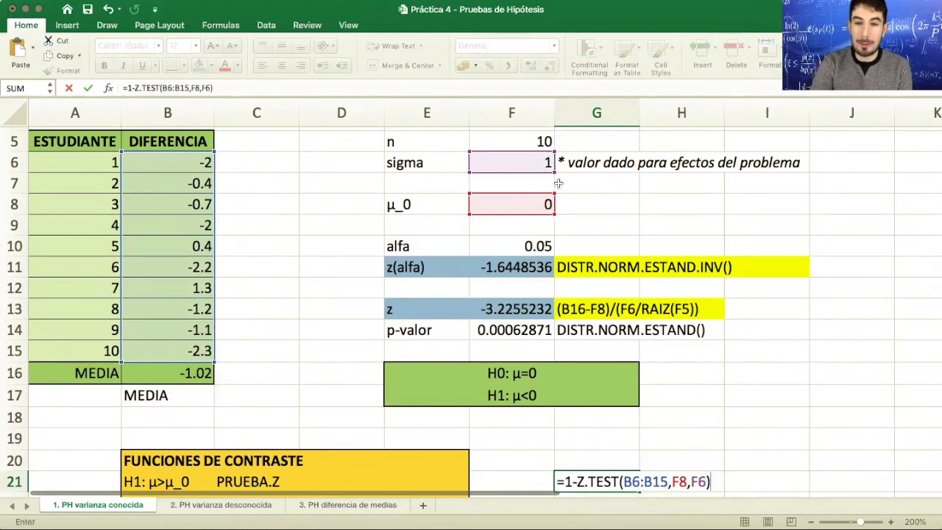
pyautogui.press('Return')
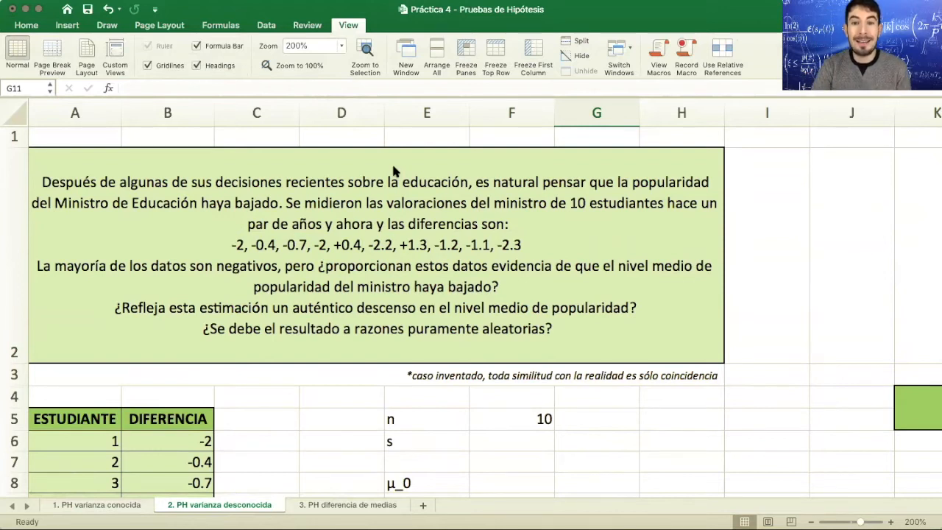
# - On the unknown-variance sheet, calculate the average of the differences B6:B15 in the MEDIA cell B16
pyautogui.scroll(-5, 393, 171)
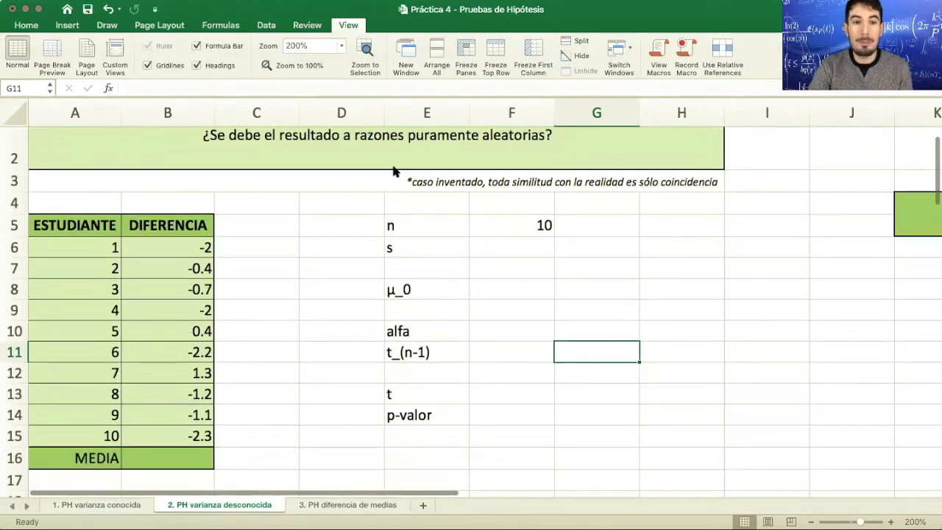
pyautogui.click(162, 456)
pyautogui.write('=AV')
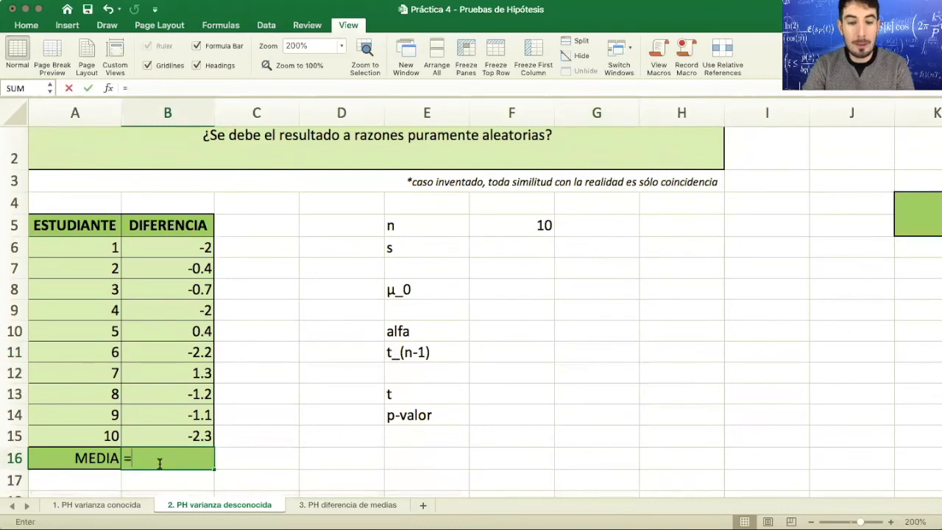
pyautogui.press('Tab')
pyautogui.moveTo(184, 247); pyautogui.dragTo(180, 440)
pyautogui.press('Return')
# - Calculate the sample standard deviation s in cell F6 with STDEV over the differences B6:B15
pyautogui.click(509, 247)
pyautogui.write('=')
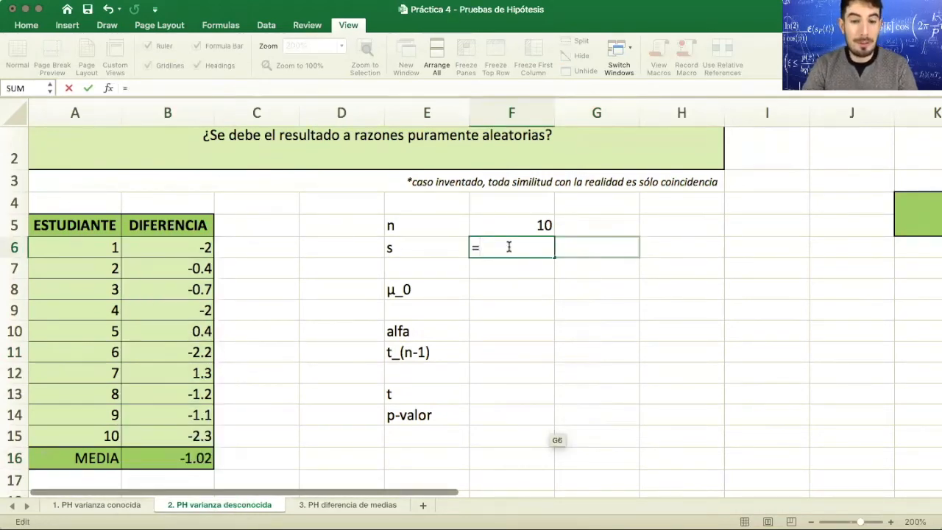
pyautogui.write('ST')
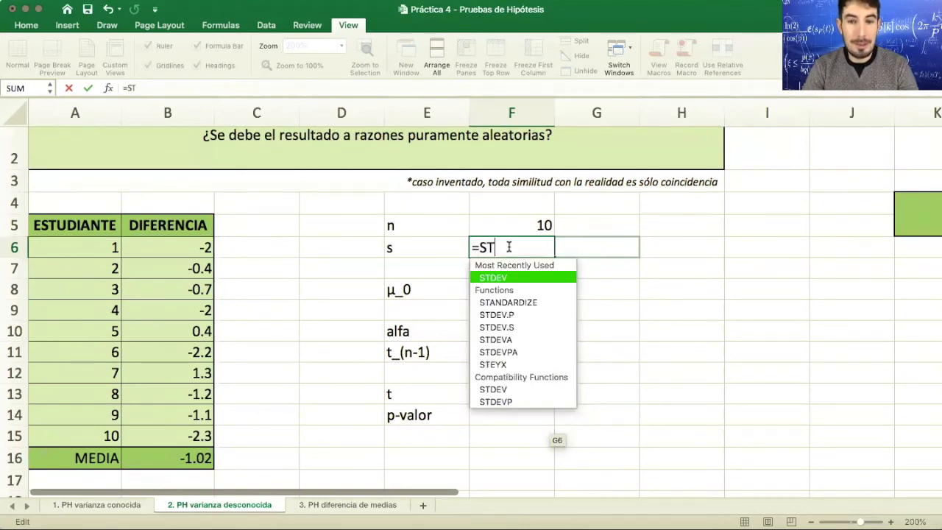
pyautogui.write('D')
pyautogui.doubleClick(491, 279)
pyautogui.moveTo(174, 259); pyautogui.dragTo(166, 440)
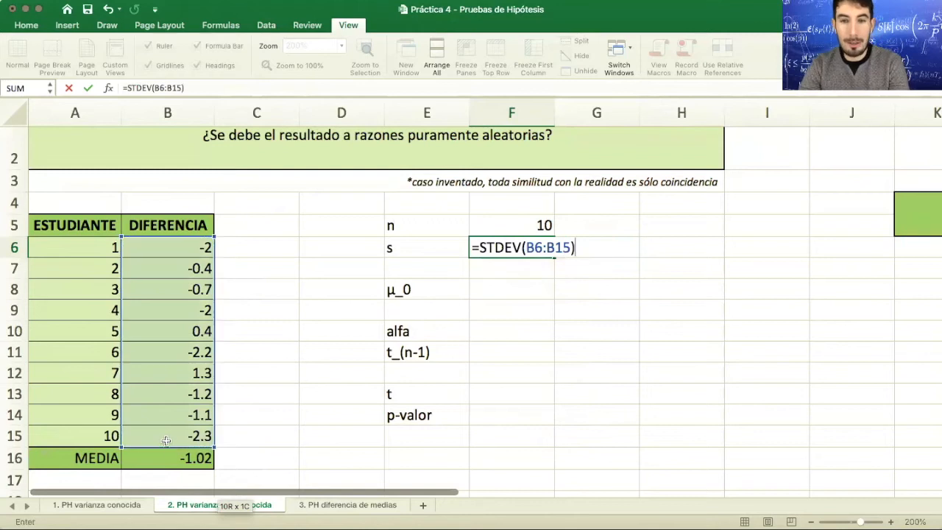
pyautogui.press('Return')
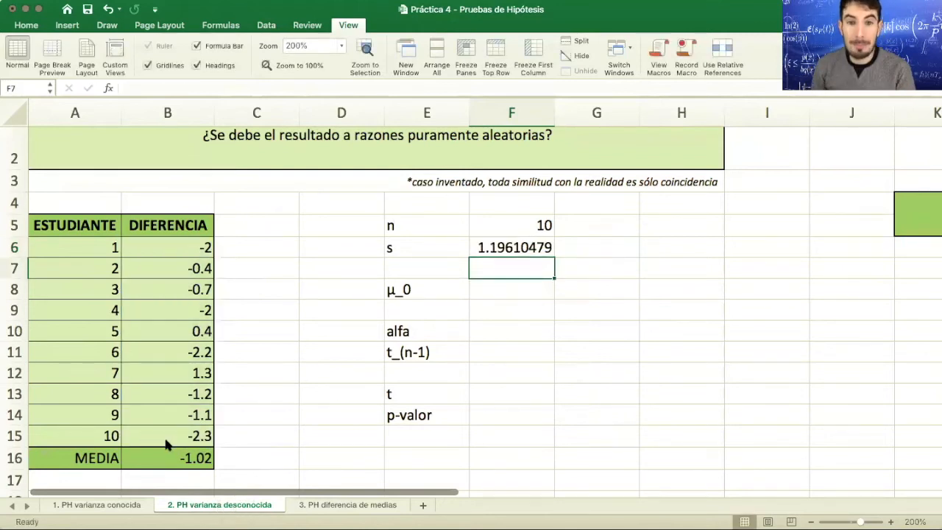
# - Set μ_0 to 0 in cell F8 and alfa to 0.05 in cell F10
pyautogui.press('Down')
pyautogui.write('0')
pyautogui.press('Return')
pyautogui.press('Down')
pyautogui.press('Down')
pyautogui.press('Up')
pyautogui.write('0.05')
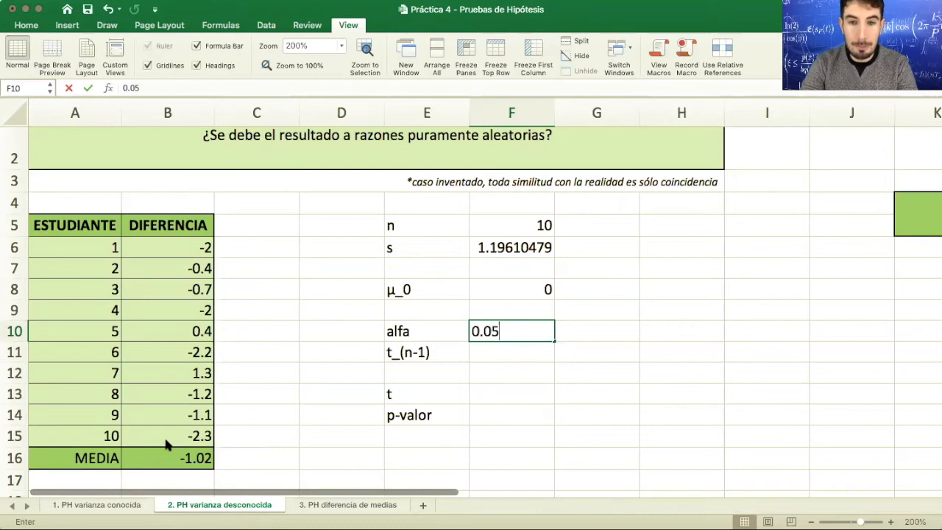
pyautogui.press('Return')
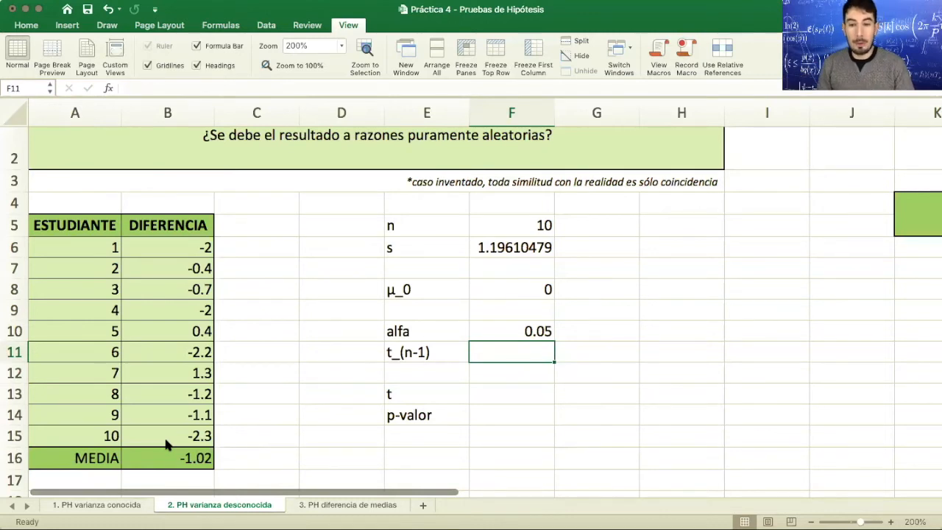
# - Note the Spanish function name DISTR.T.INV() in cell G11, beside the critical value cell
pyautogui.press('Right')
pyautogui.write('DISTR')
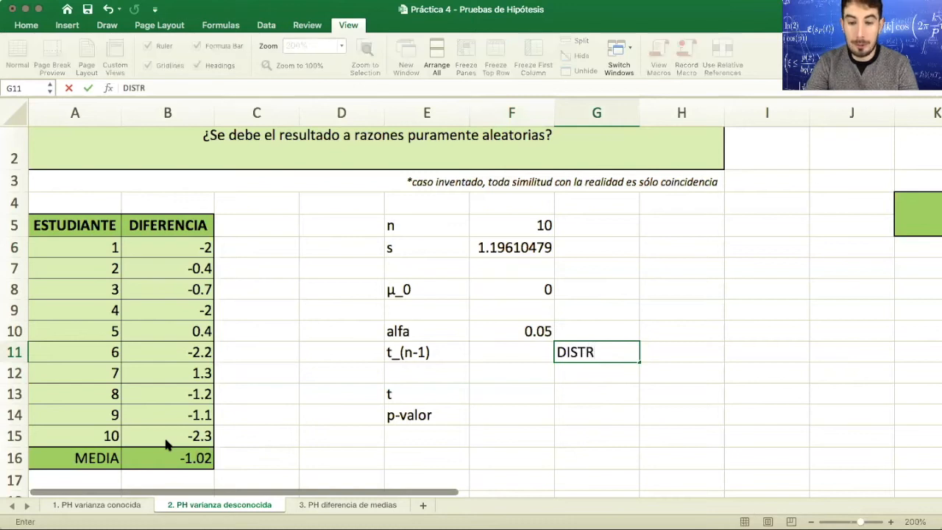
pyautogui.write('.T.INV()')
pyautogui.press('Left')
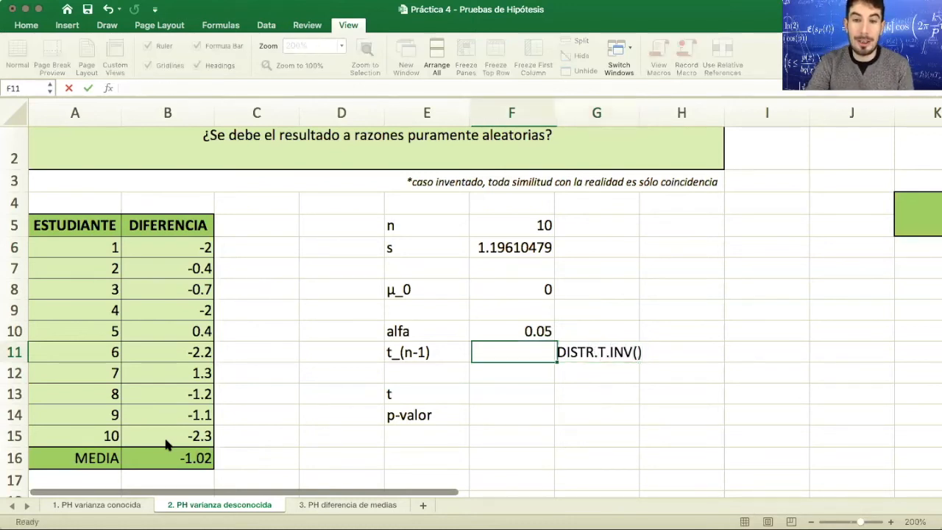
# - Calculate the left-tail critical value t_(n-1) in cell F11 with the formula =T.INV(F10,9)
pyautogui.write('=')
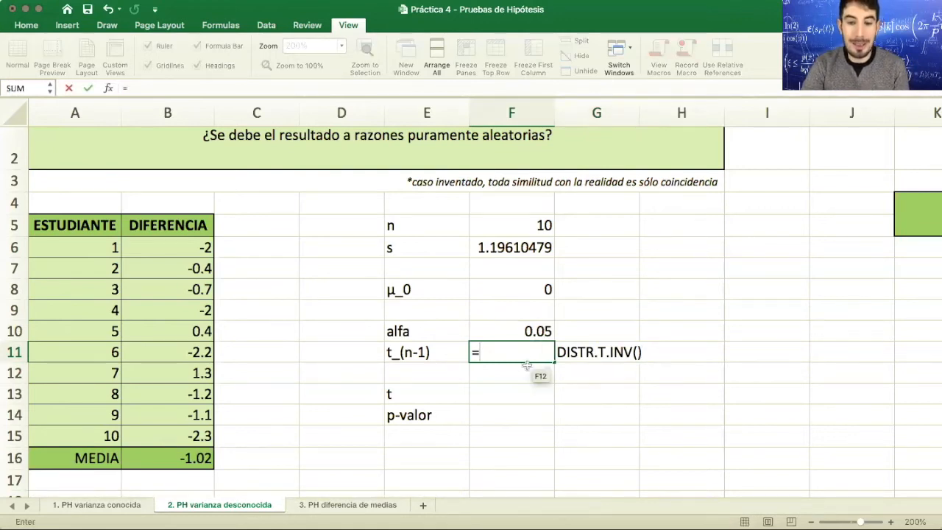
pyautogui.write('T.INV(')
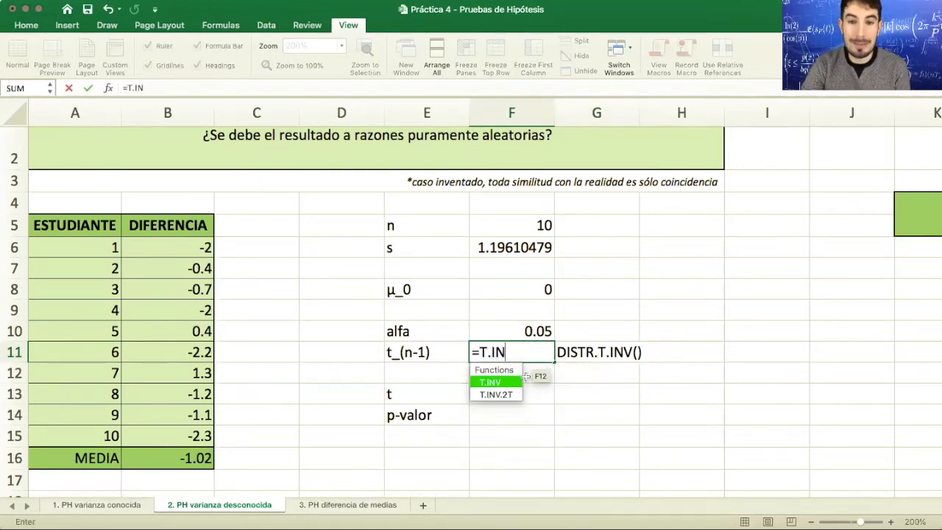
pyautogui.click(535, 335)
pyautogui.write(',')
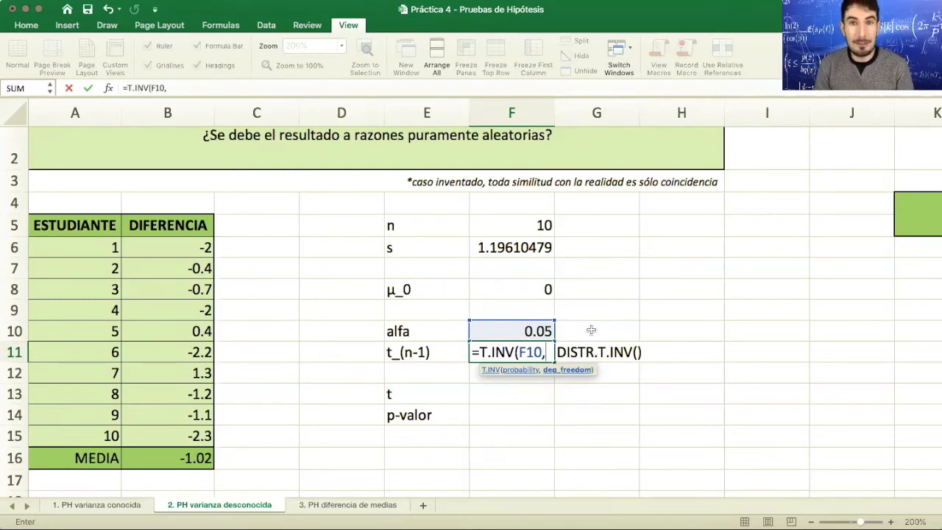
pyautogui.write('9')
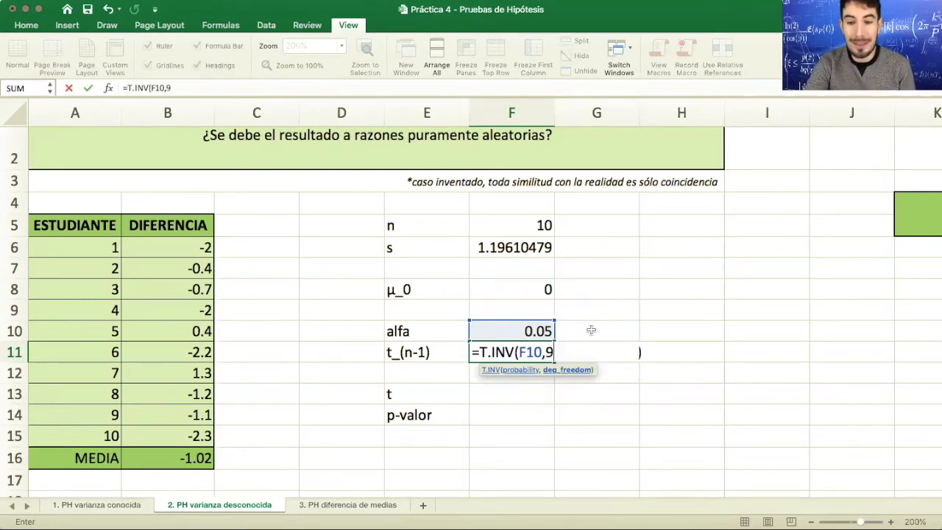
pyautogui.write(')')
pyautogui.press('Return')
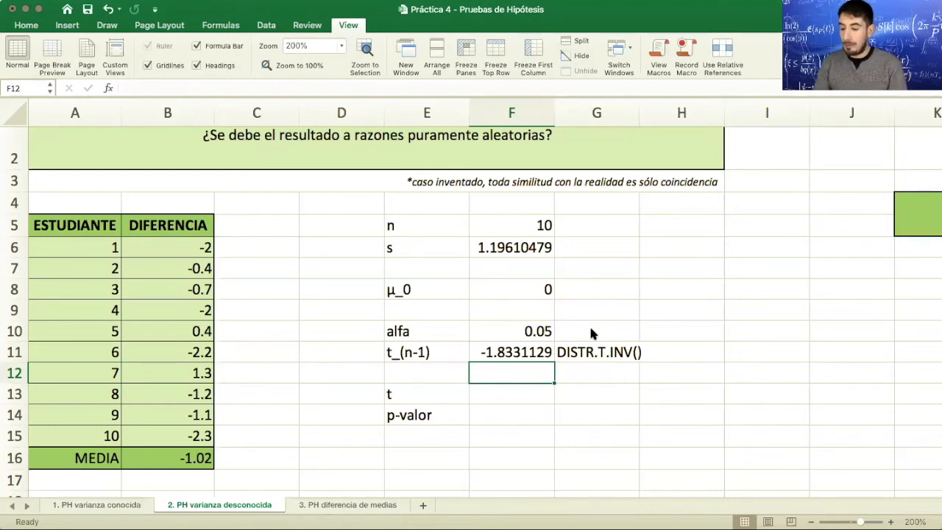
# - Calculate the t statistic in cell F13 with the formula =(B16-F8)/(F6/SQRT(F5))
pyautogui.press('Down')
pyautogui.press('Right')
pyautogui.click(524, 396)
pyautogui.write('=')
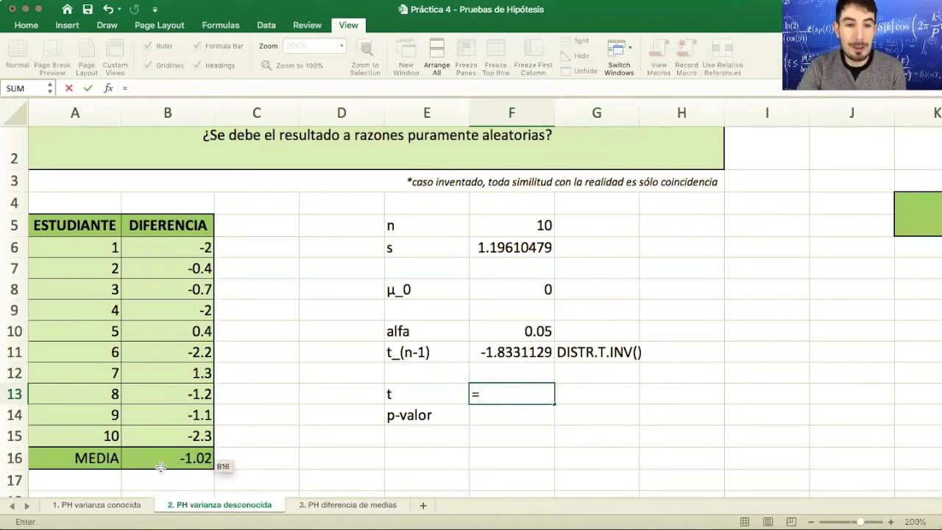
pyautogui.click(154, 460)
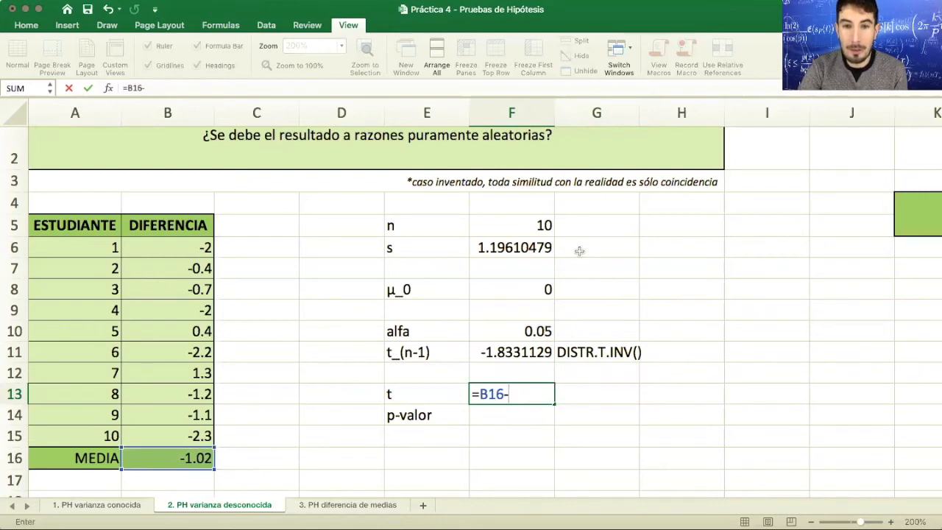
pyautogui.click(535, 292)
pyautogui.write(')')
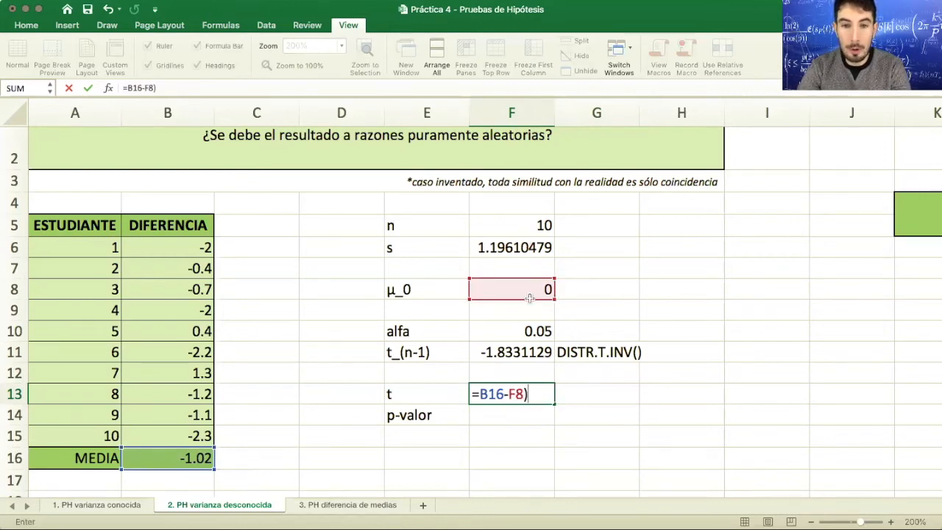
pyautogui.click(480, 394)
pyautogui.write('(')
pyautogui.click(550, 394)
pyautogui.write('/()')
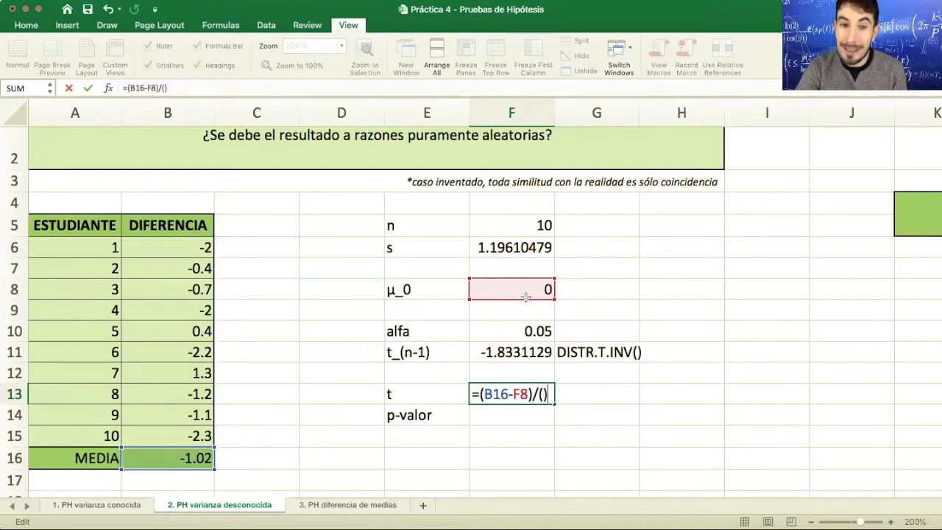
pyautogui.press('Left')
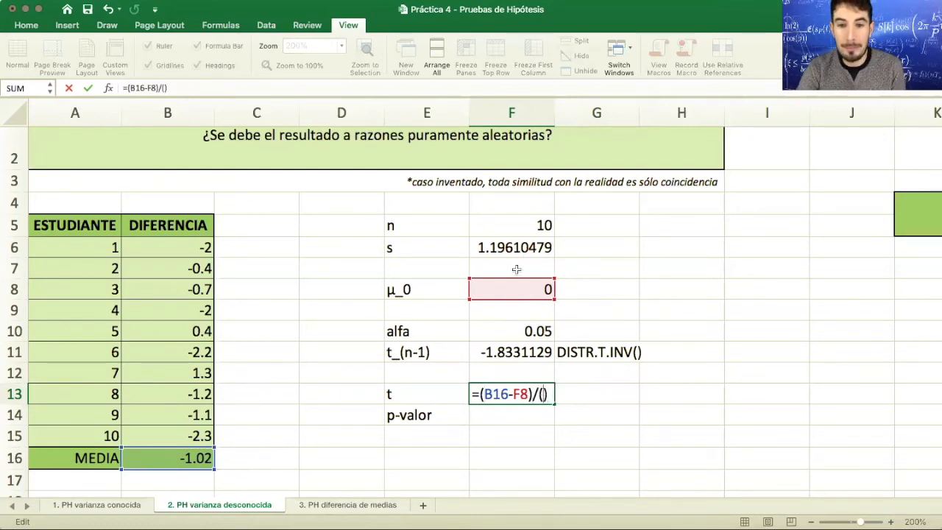
pyautogui.click(541, 247)
pyautogui.write('/SQRT(')
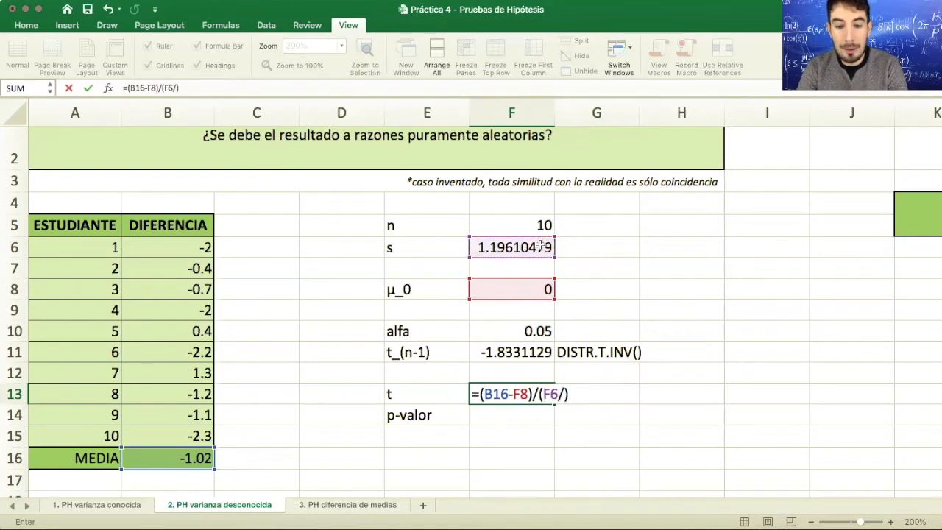
pyautogui.click(542, 225)
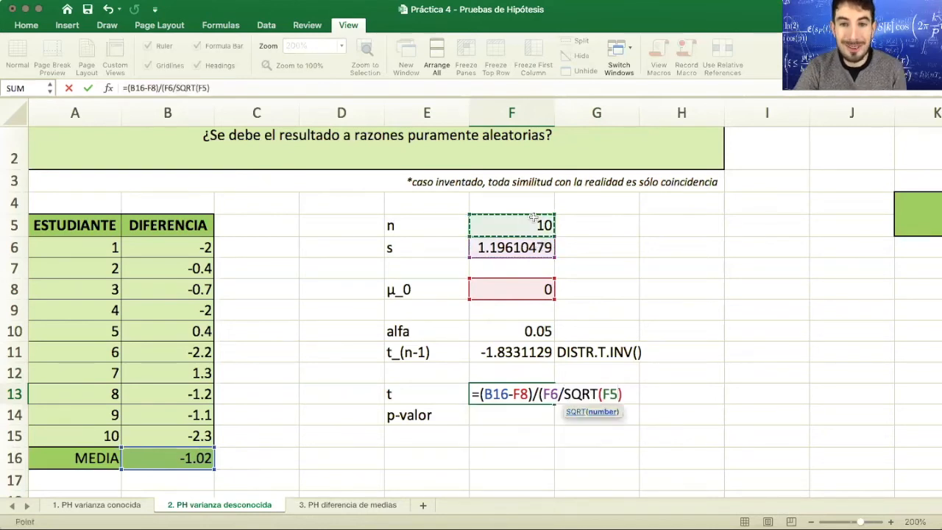
pyautogui.press('Return')
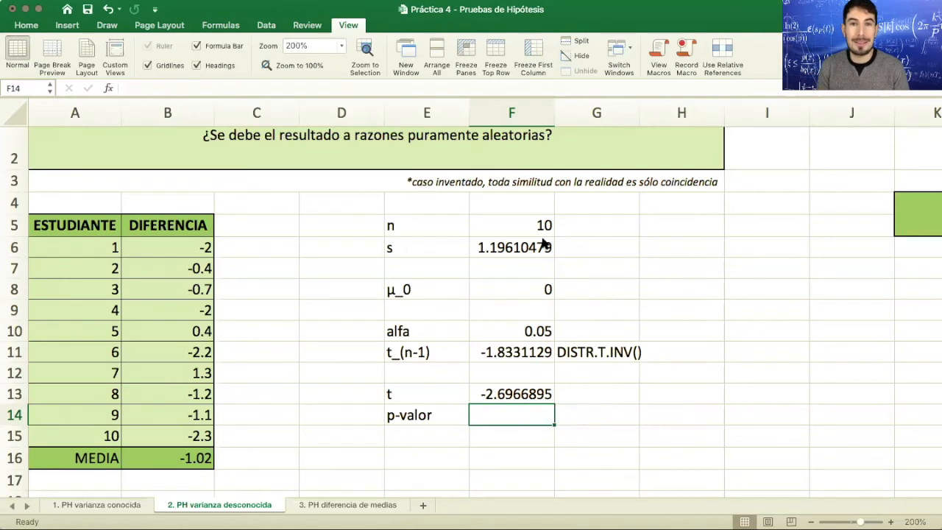
# - Complete the hypotheses in K4 and K5 as H0: μ=0 and H1: μ<0
pyautogui.hscroll(5, 698, 290)
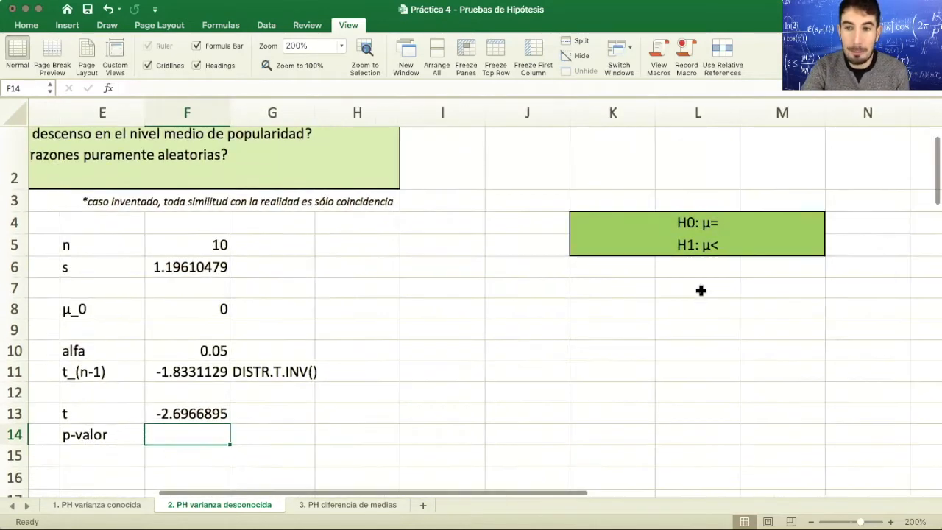
pyautogui.click(656, 232)
pyautogui.click(269, 88)
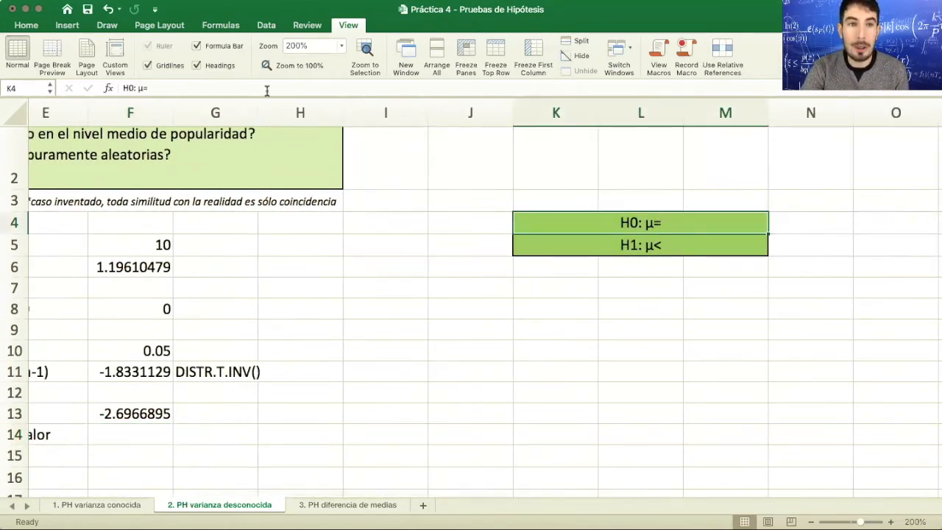
pyautogui.write('0')
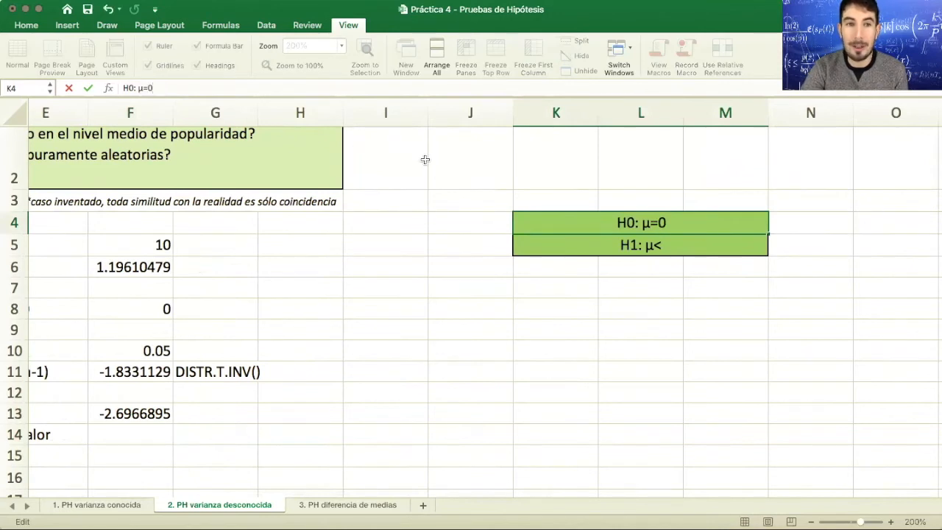
pyautogui.press('Return')
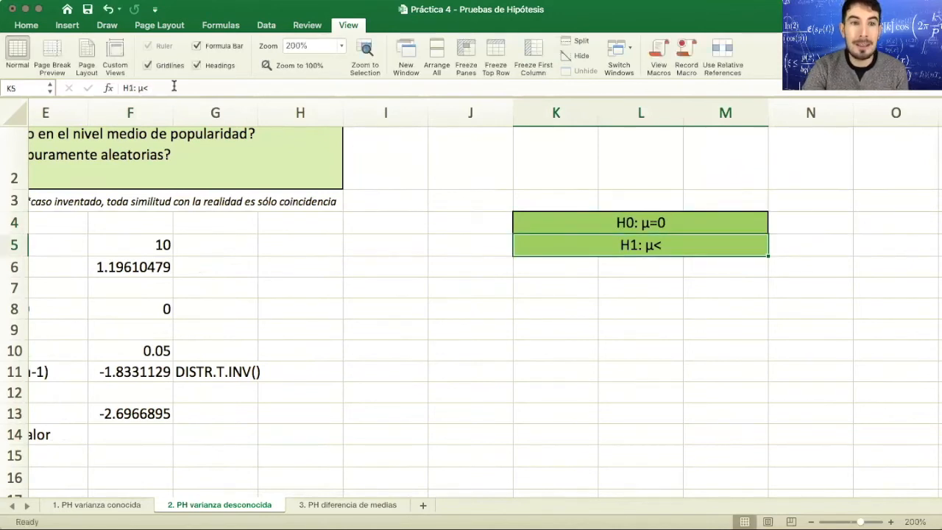
pyautogui.click(174, 86)
pyautogui.write('0')
pyautogui.press('Return')
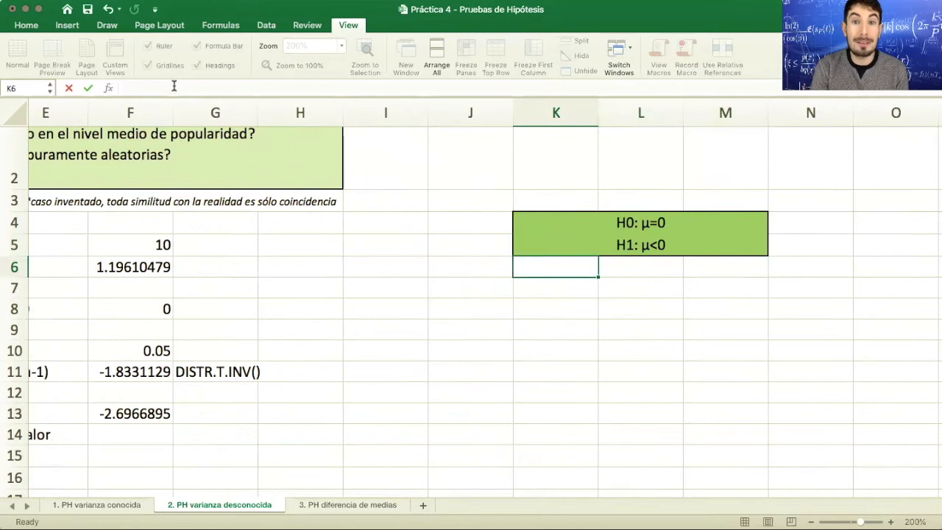
# - Calculate the left-tailed p-value in cell F14 with the cumulative t distribution formula =T.DIST(F13,9,1)
pyautogui.hscroll(-5, 248, 268)
pyautogui.scroll(-3, 248, 267)
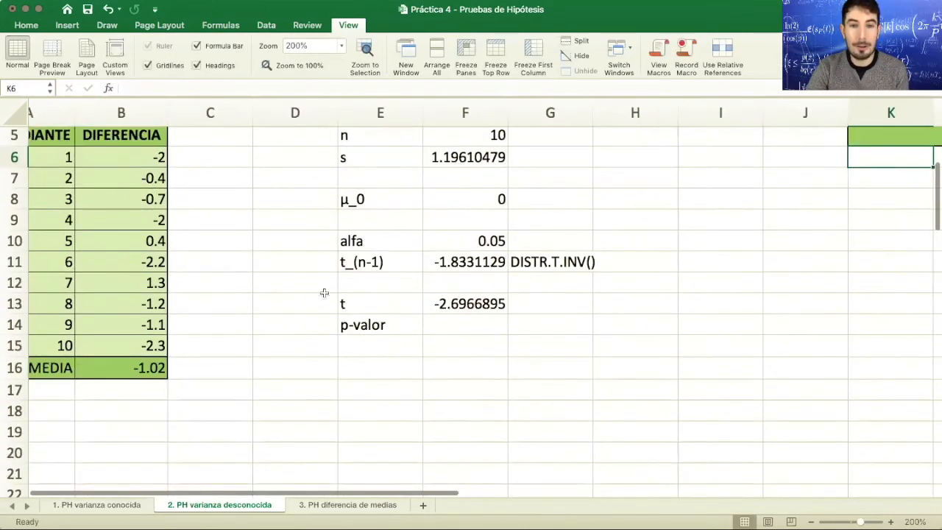
pyautogui.click(472, 331)
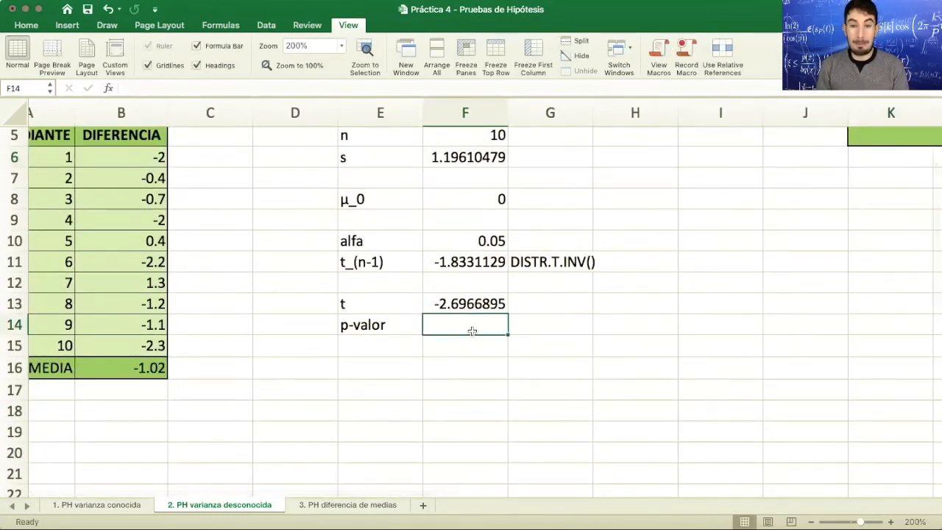
pyautogui.write('=')
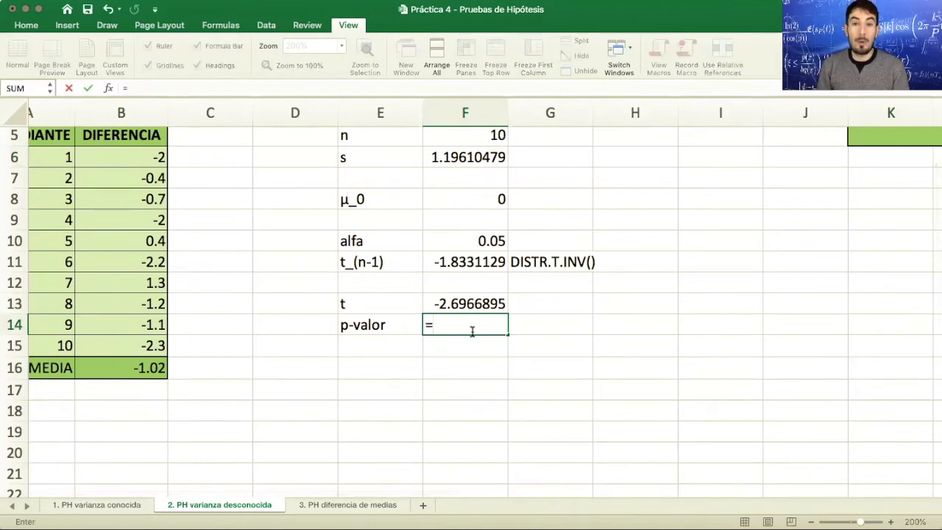
pyautogui.write('T')
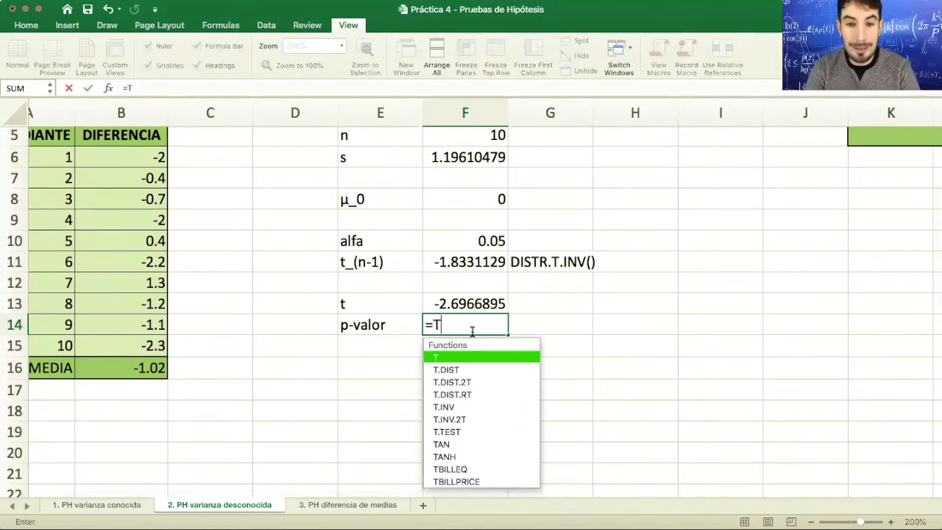
pyautogui.click(457, 370)
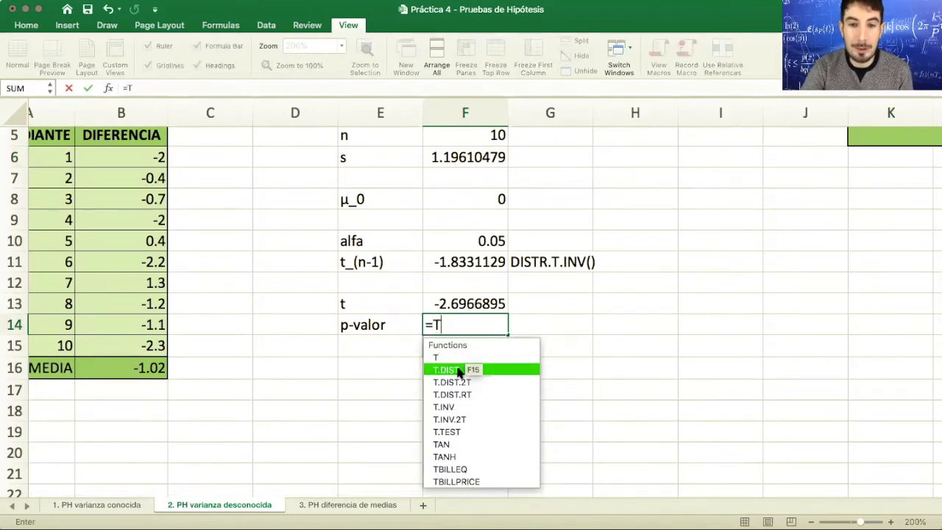
pyautogui.doubleClick(457, 370)
pyautogui.click(475, 303)
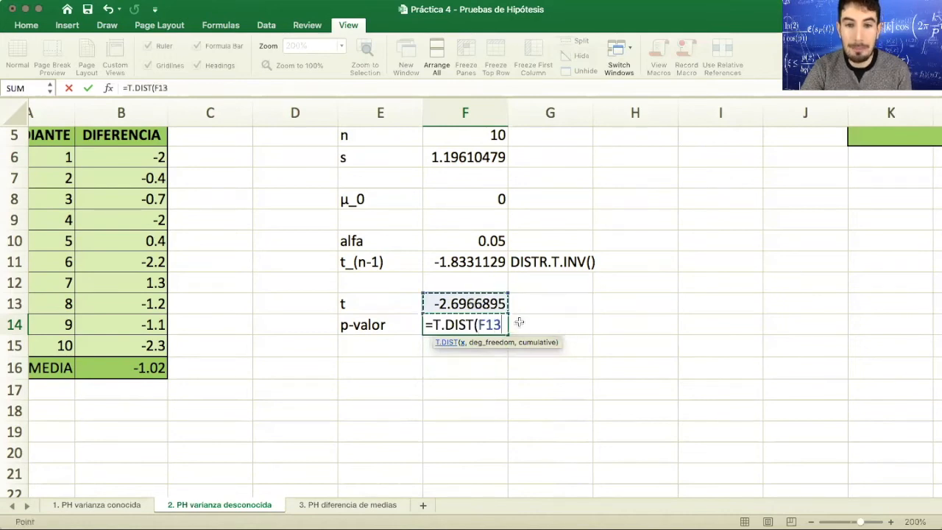
pyautogui.write(',')
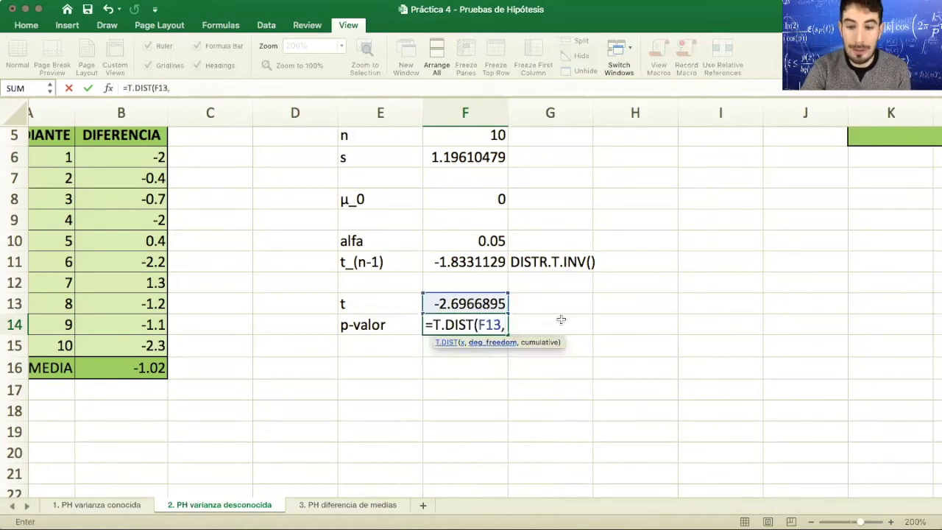
pyautogui.write('9,')
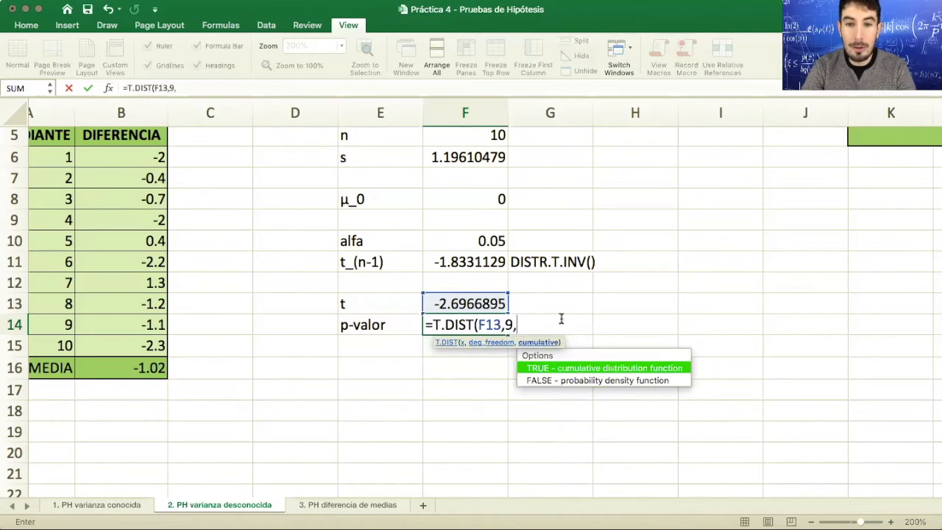
pyautogui.write('1)')
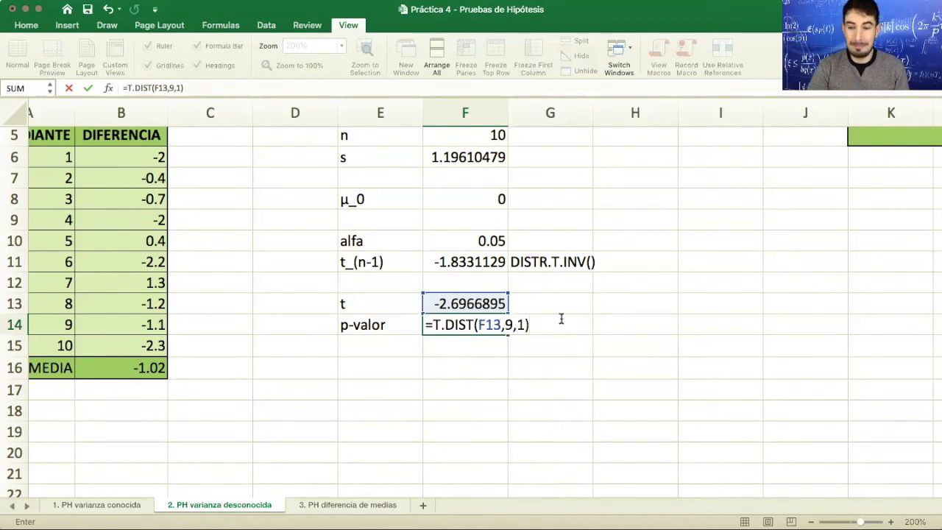
pyautogui.press('Return')
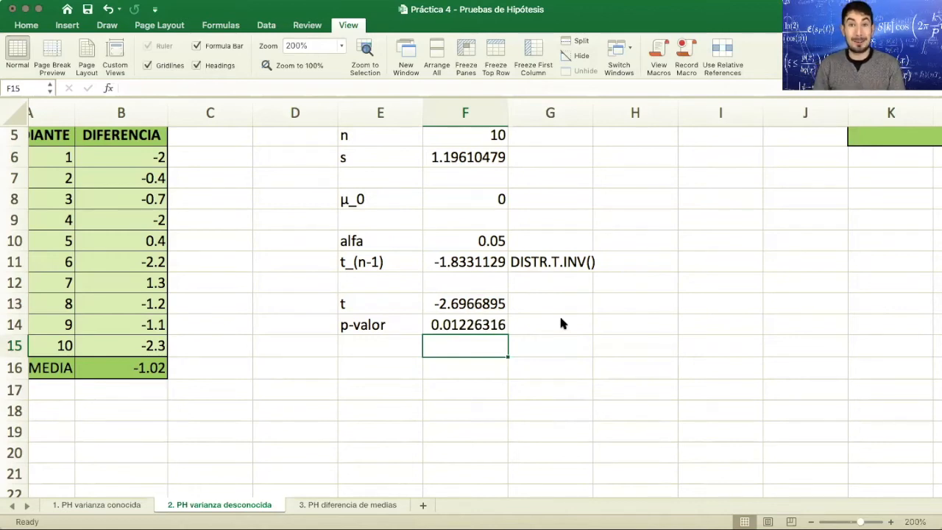
# - Open the worksheet 3. PH diferencia de medias and go to its hypotheses beside the 2012 and 2013 salary data
pyautogui.click(574, 441)
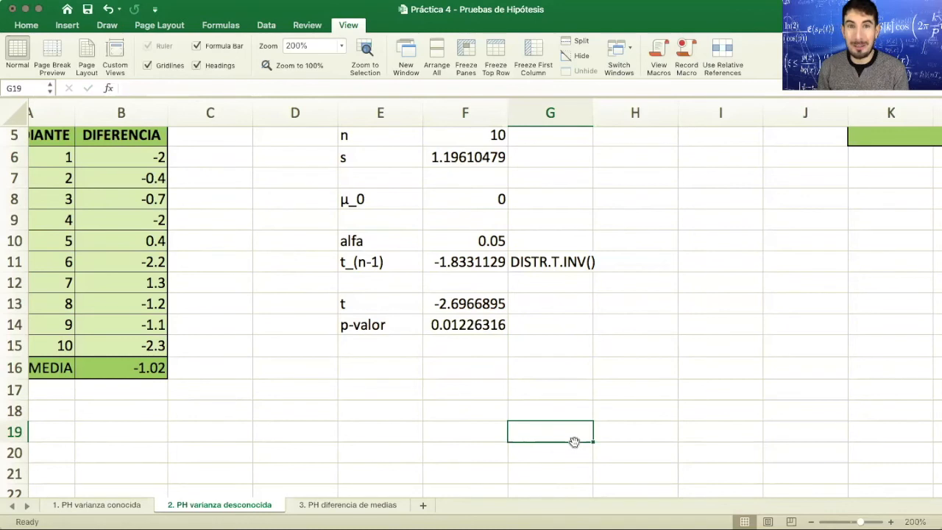
pyautogui.hotkey('ctrl', 'pagedown')
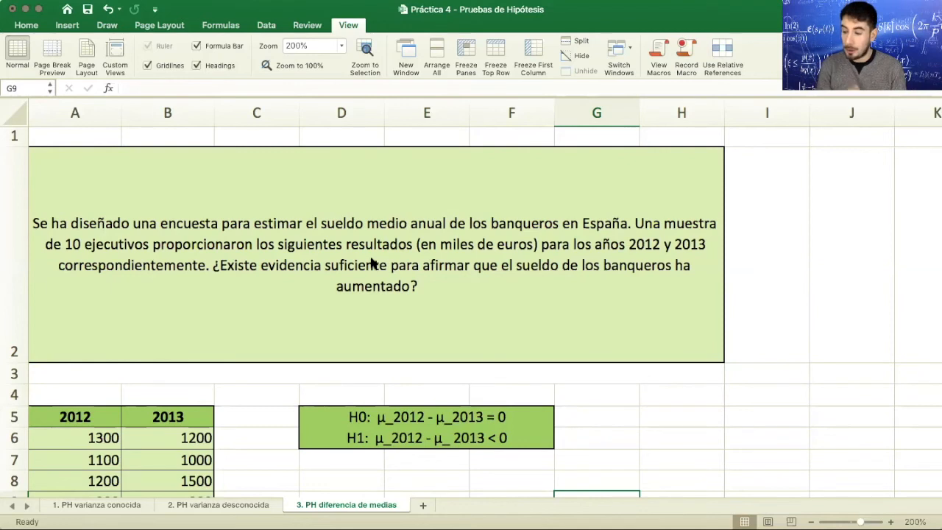
pyautogui.scroll(-3, 371, 262)
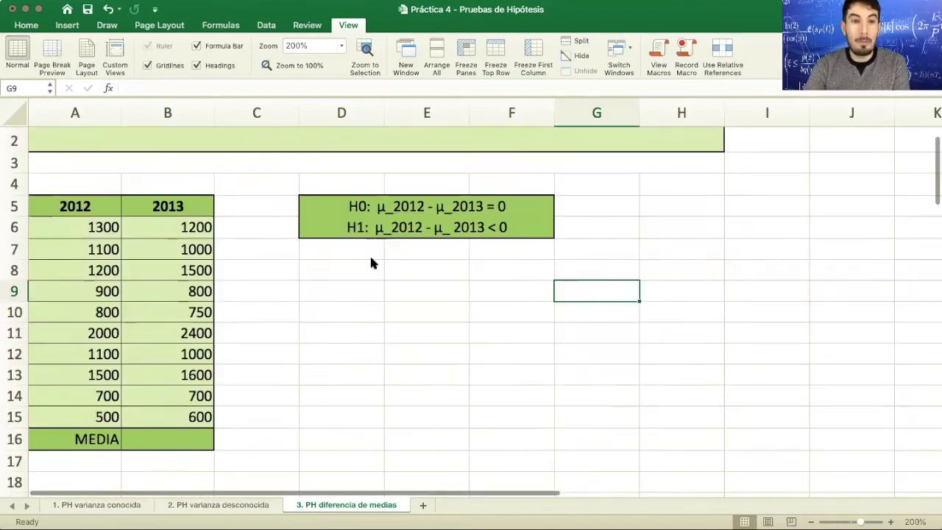
pyautogui.click(385, 215)
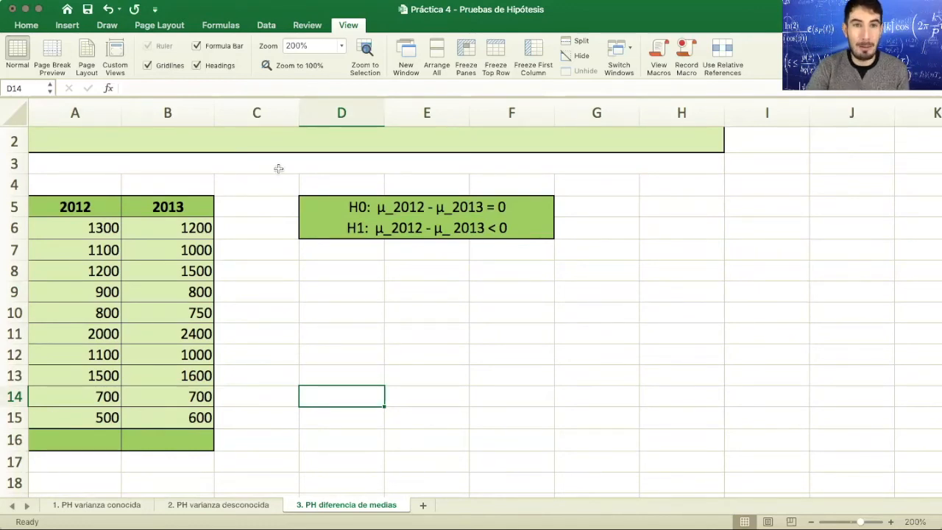
# - Start the data analysis tool t-Test: Paired Two Sample for Means, keeping the salary data in view
pyautogui.click(271, 28)
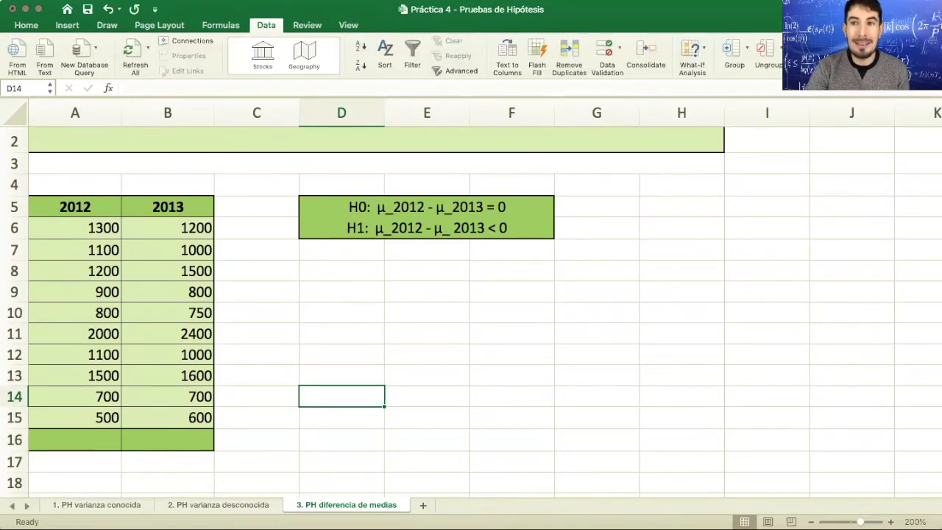
pyautogui.click(876, 46)
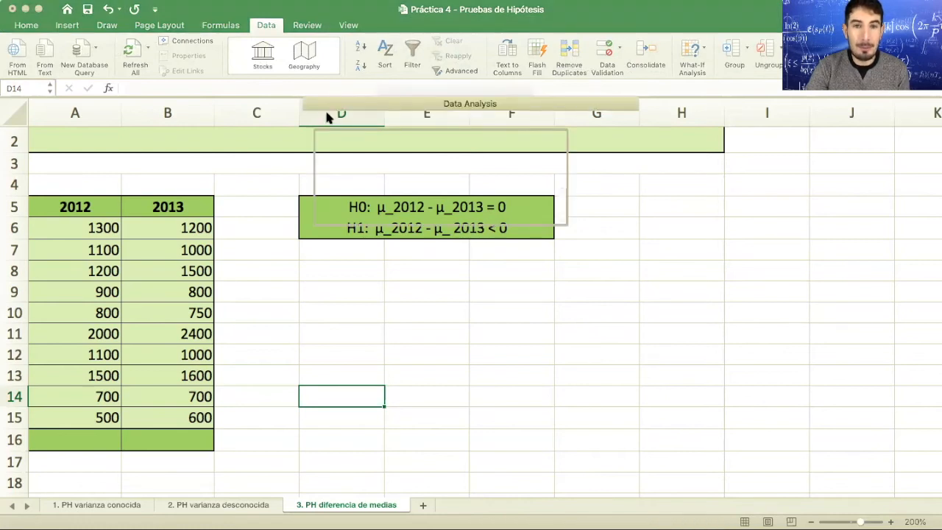
pyautogui.click(368, 271)
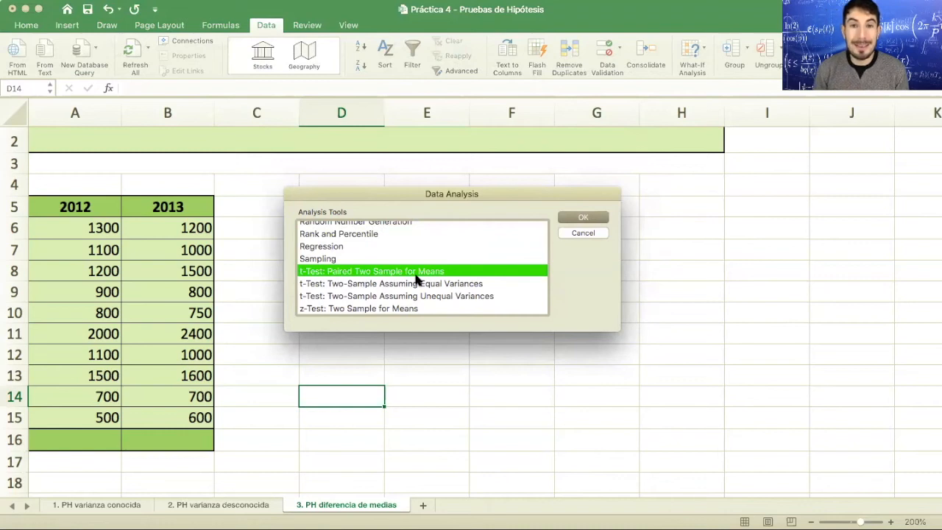
pyautogui.click(574, 218)
pyautogui.moveTo(339, 99); pyautogui.dragTo(448, 231)
# - Run the paired t-test on A6:A15 and B6:B15 with a hypothesized mean difference of 0 and output at D9
pyautogui.moveTo(95, 228); pyautogui.dragTo(100, 421)
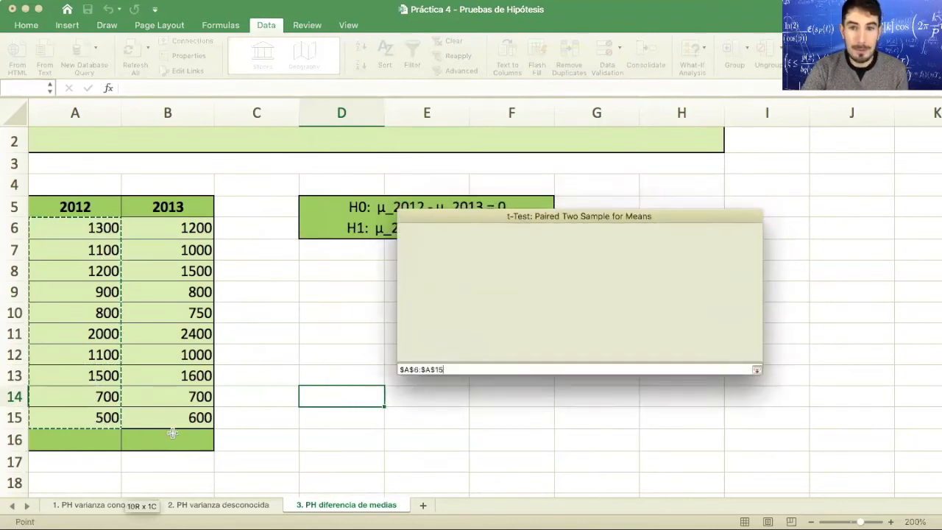
pyautogui.click(581, 271)
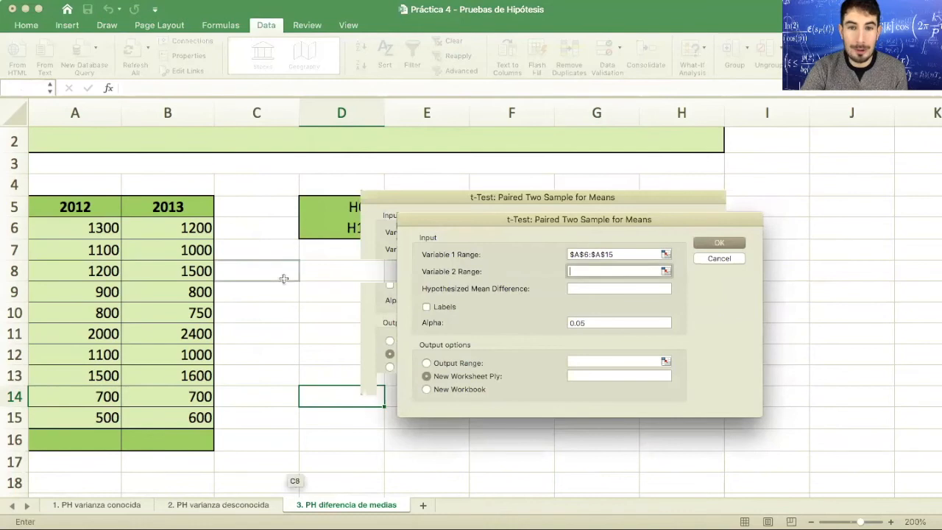
pyautogui.moveTo(193, 229); pyautogui.dragTo(199, 419)
pyautogui.click(600, 288)
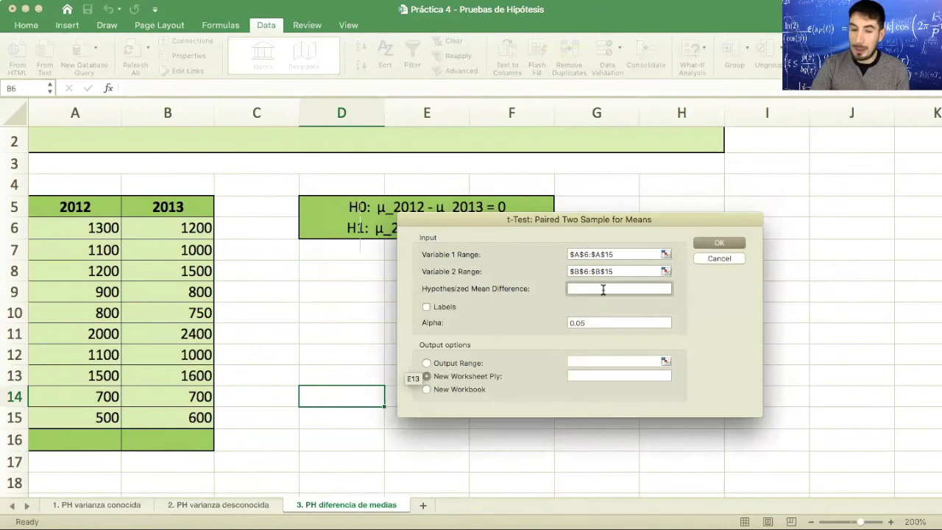
pyautogui.write('0')
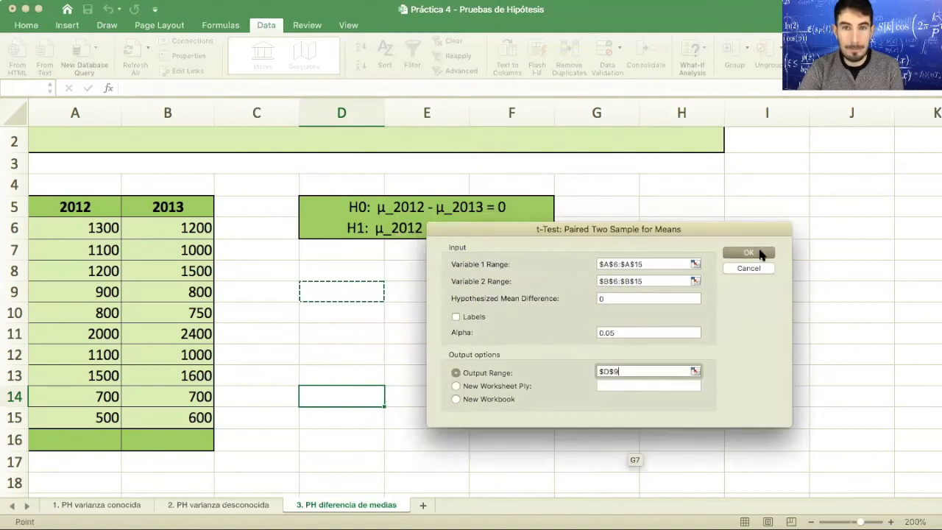
pyautogui.click(761, 254)
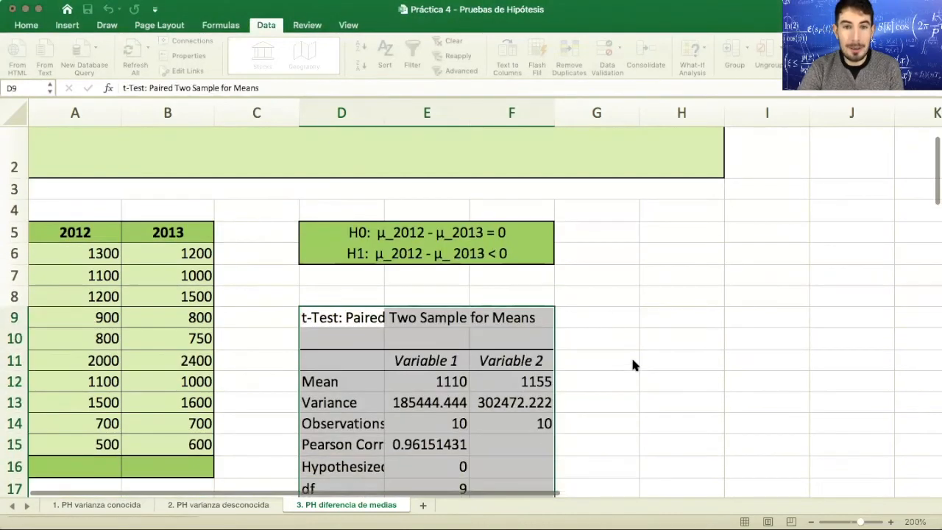
# - Widen column D to fit the full row labels of the t-test results table
pyautogui.scroll(-5, 631, 356)
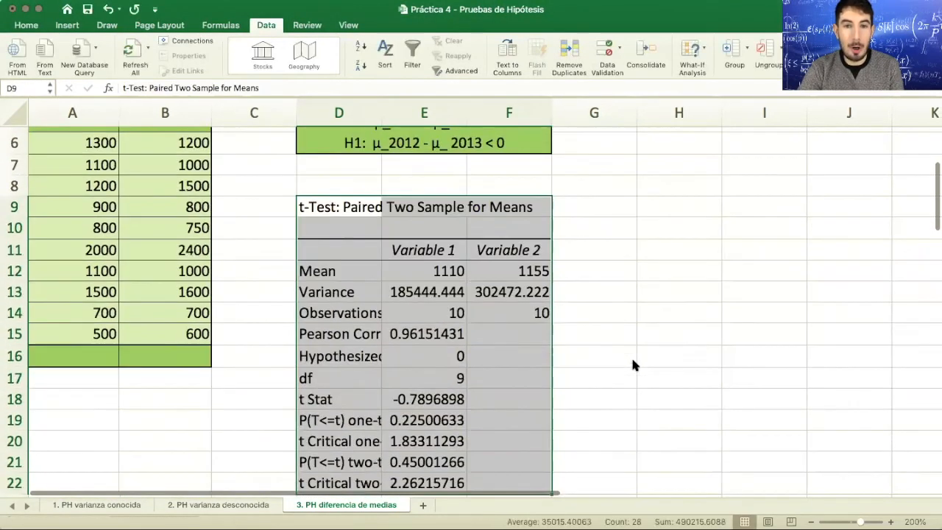
pyautogui.moveTo(387, 118); pyautogui.dragTo(553, 117)
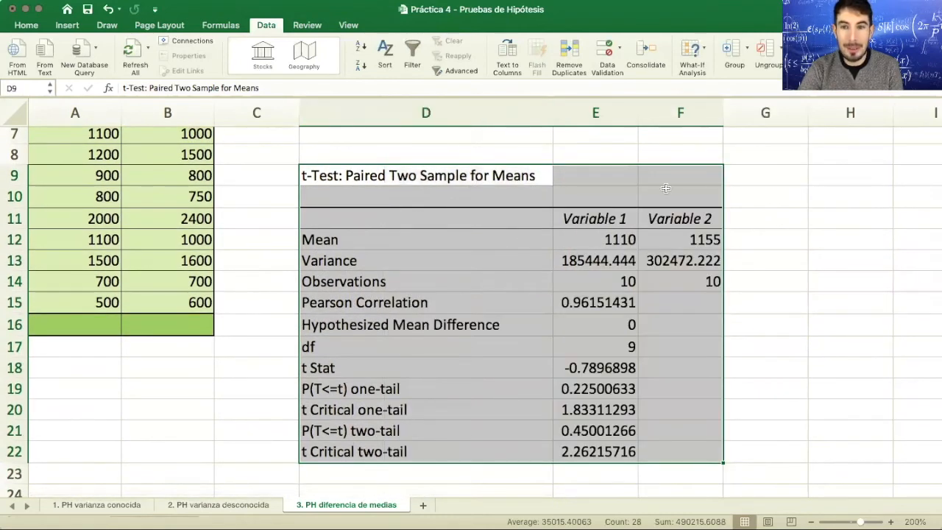
pyautogui.click(602, 265)
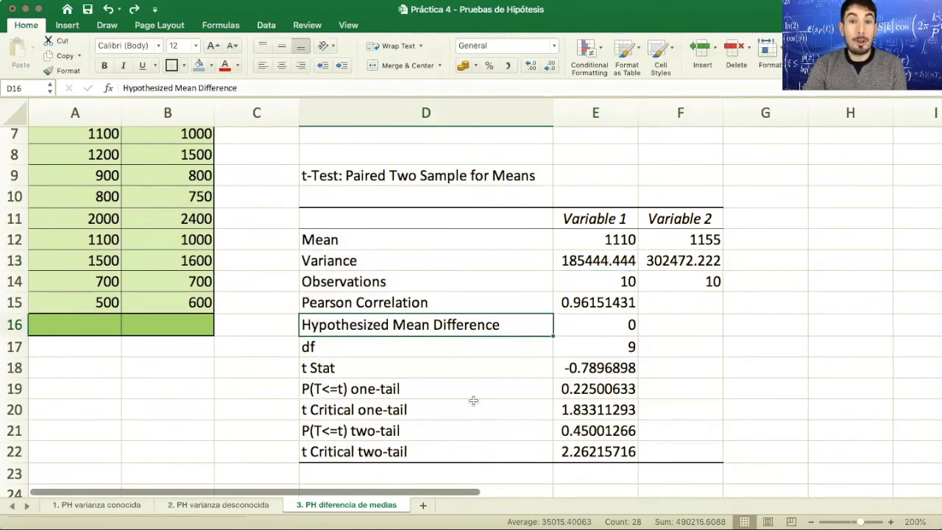
# - Shade the P(T<=t) one-tail cells D19:E19 and the P(T<=t) two-tail cells D21:E21 with a blue fill
pyautogui.moveTo(544, 388); pyautogui.dragTo(596, 389)
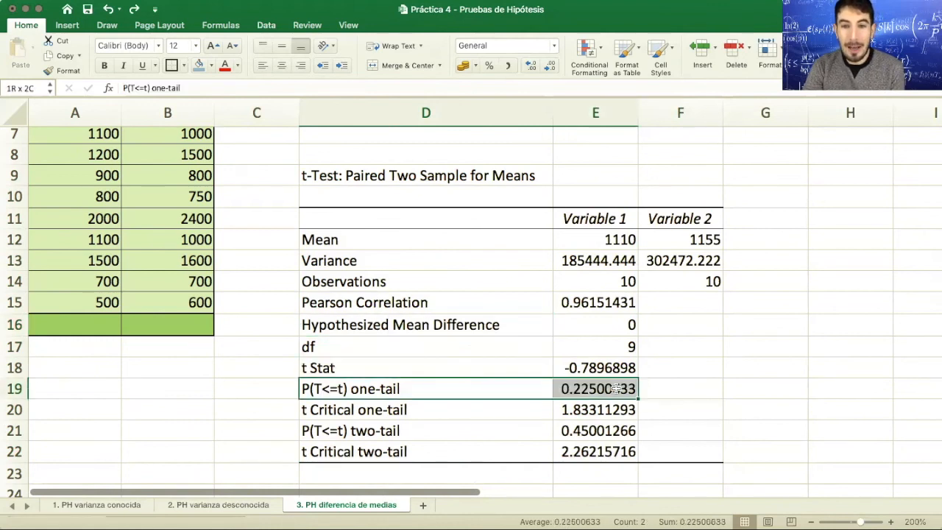
pyautogui.click(197, 67)
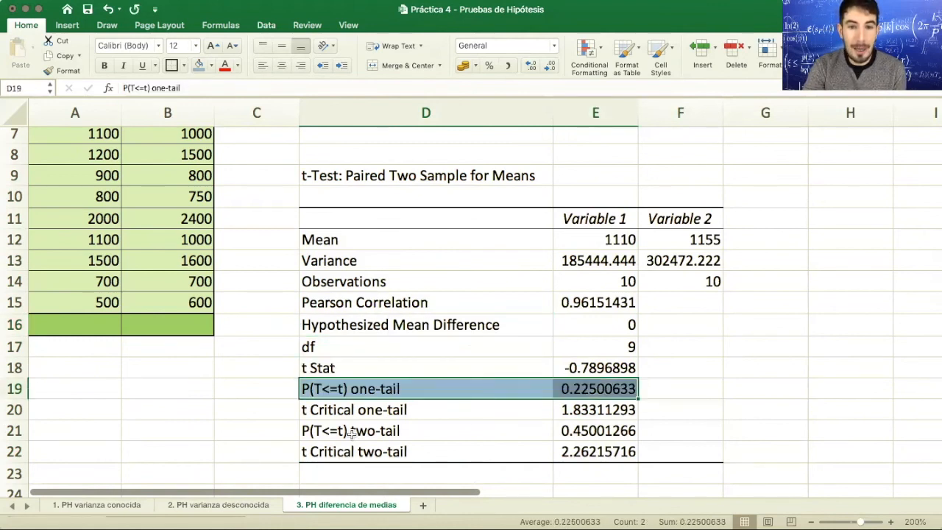
pyautogui.click(353, 434)
pyautogui.moveTo(493, 437); pyautogui.dragTo(596, 434)
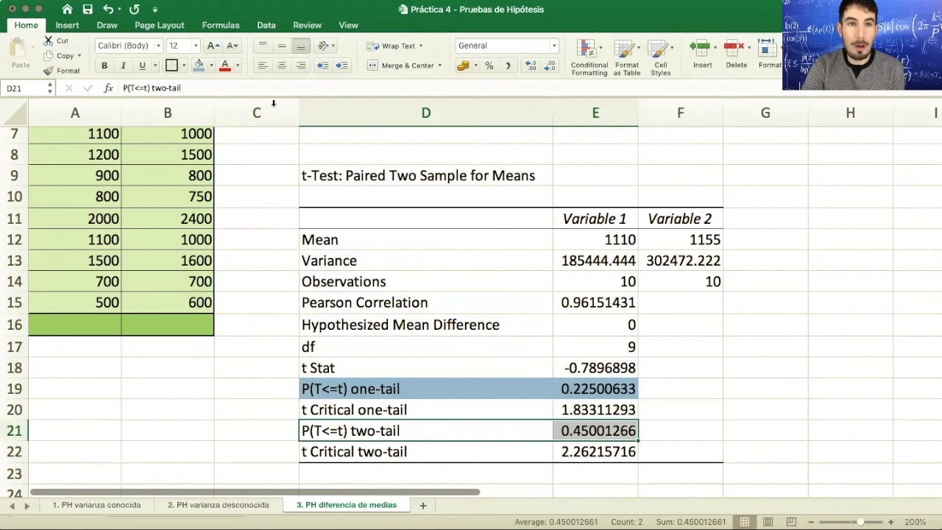
pyautogui.click(198, 68)
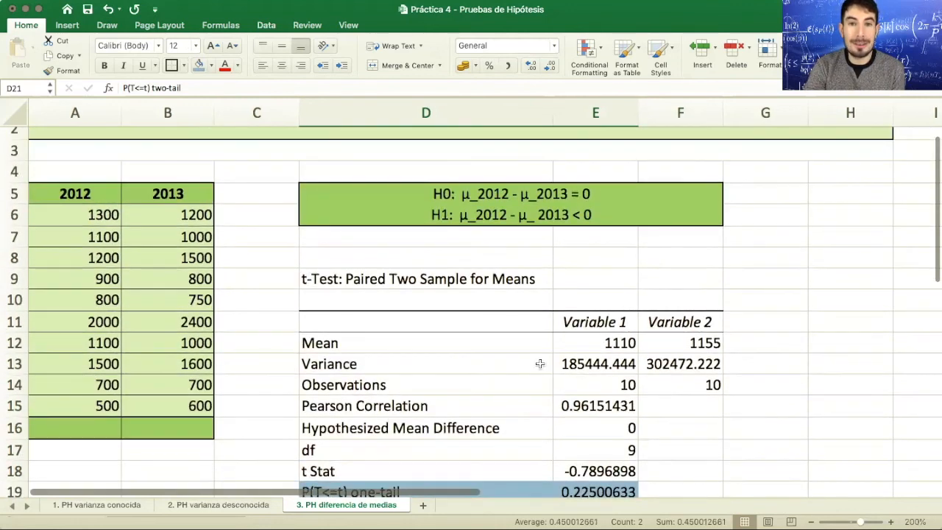
# - Examine the alternative hypothesis H1 alongside the one-tail and two-tail p-values in the t-test results
pyautogui.scroll(5, 540, 366)
pyautogui.click(519, 215)
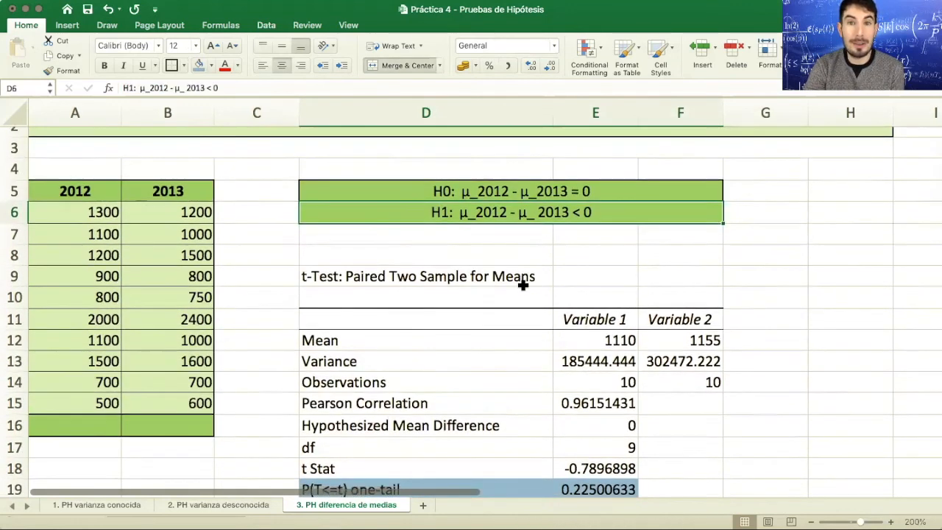
pyautogui.scroll(-3, 519, 292)
pyautogui.click(439, 376)
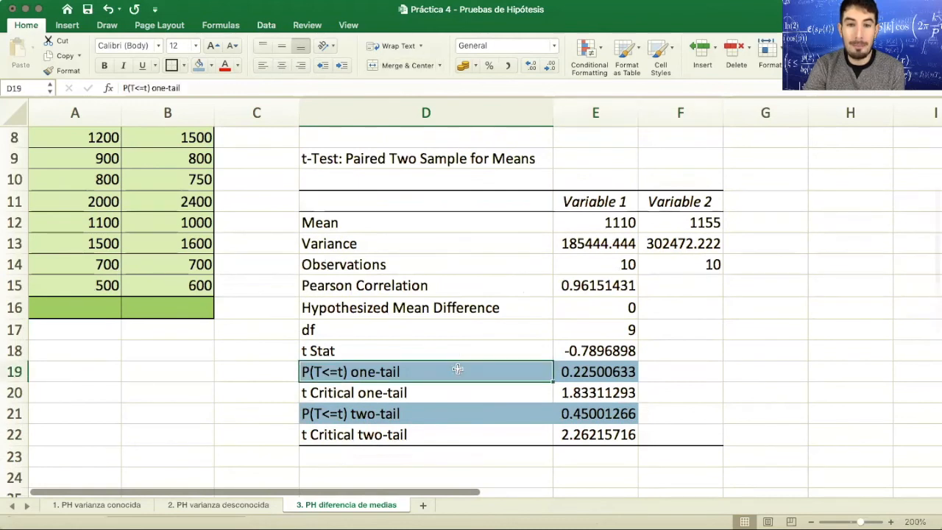
pyautogui.click(416, 412)
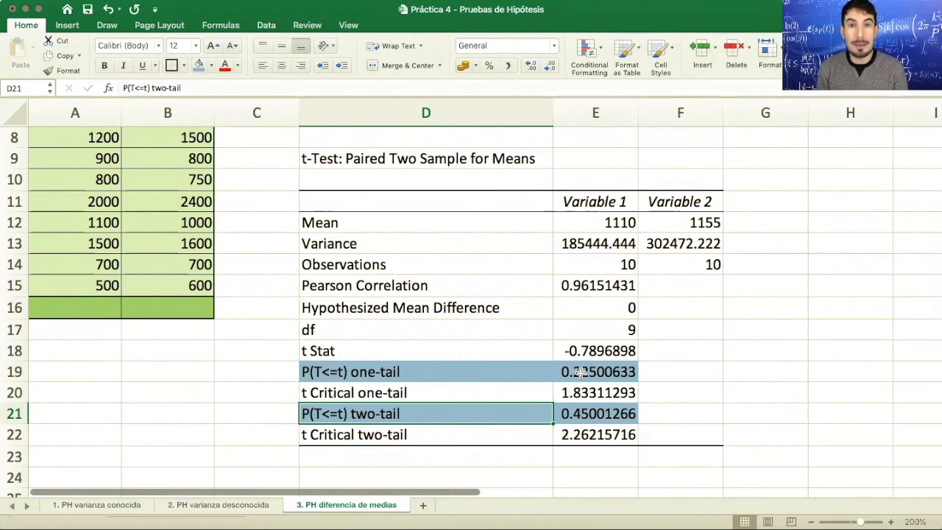
pyautogui.scroll(-2, 580, 372)
pyautogui.click(677, 375)
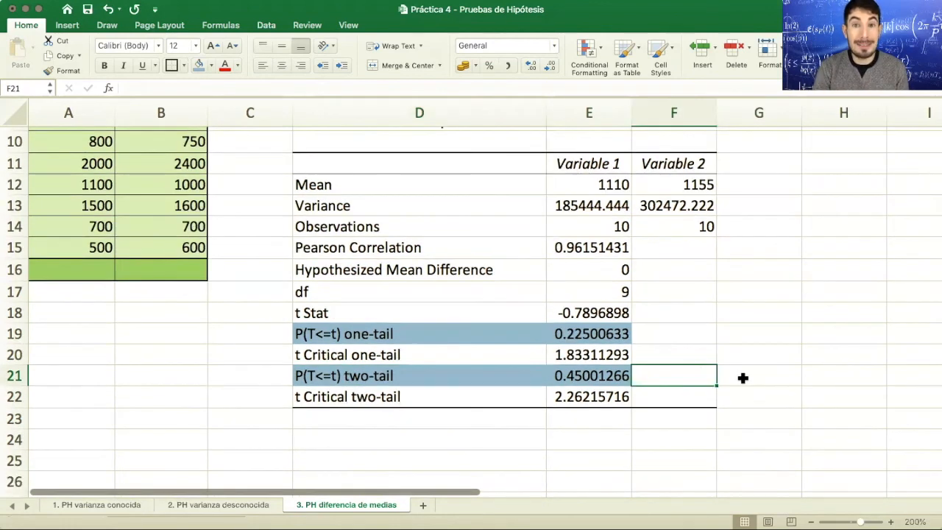